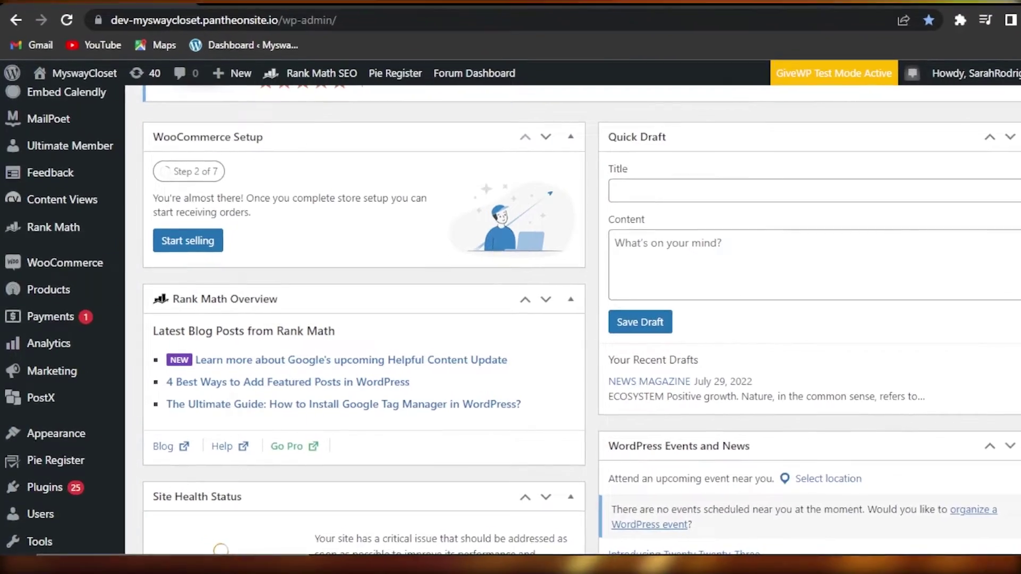
- Scroll the dashboard and go to the Plugins > Add New page
scroll(511, 320, up, 8)
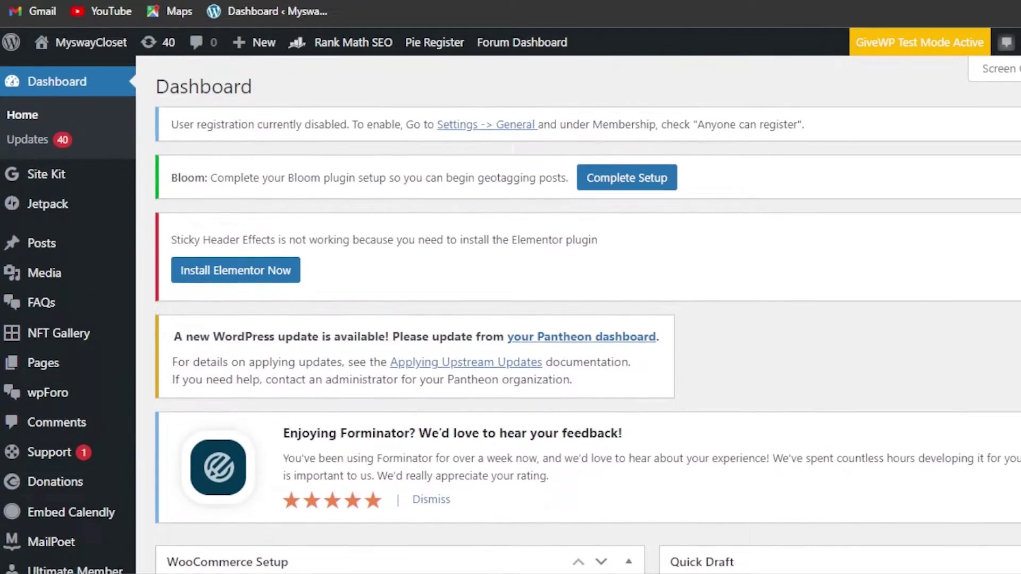
scroll(579, 314, down, 6)
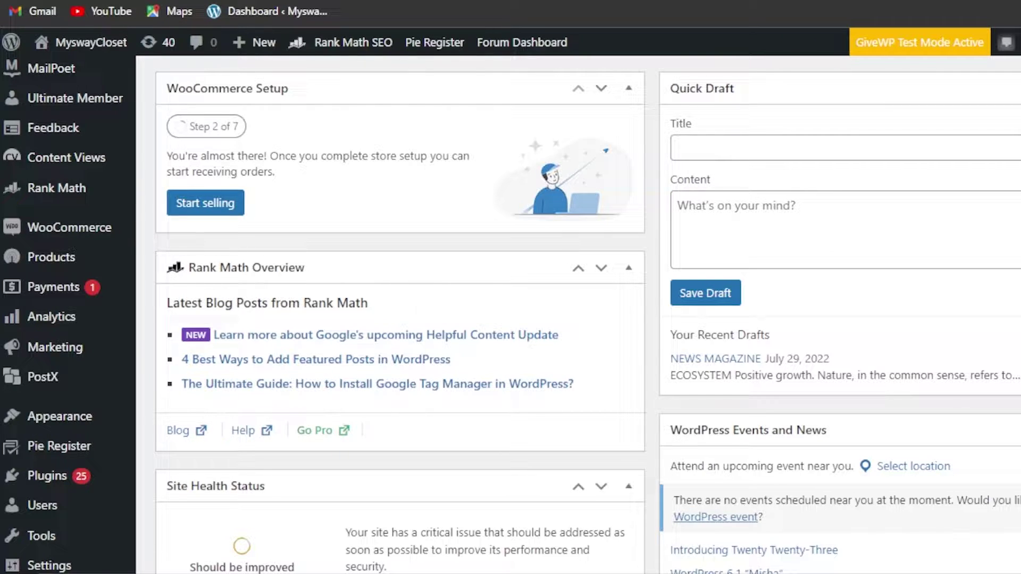
scroll(511, 314, down, 6)
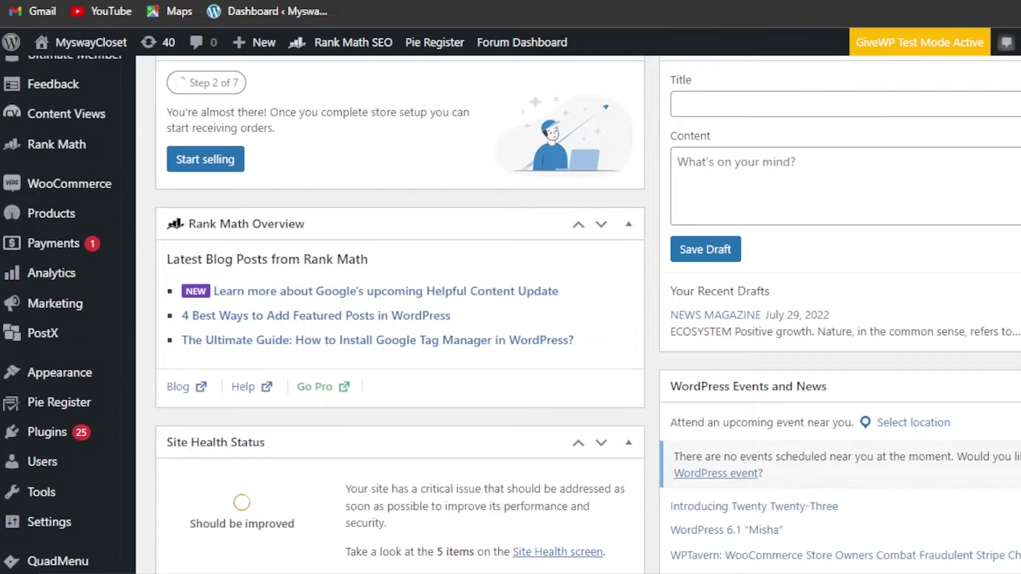
scroll(399, 314, down, 8)
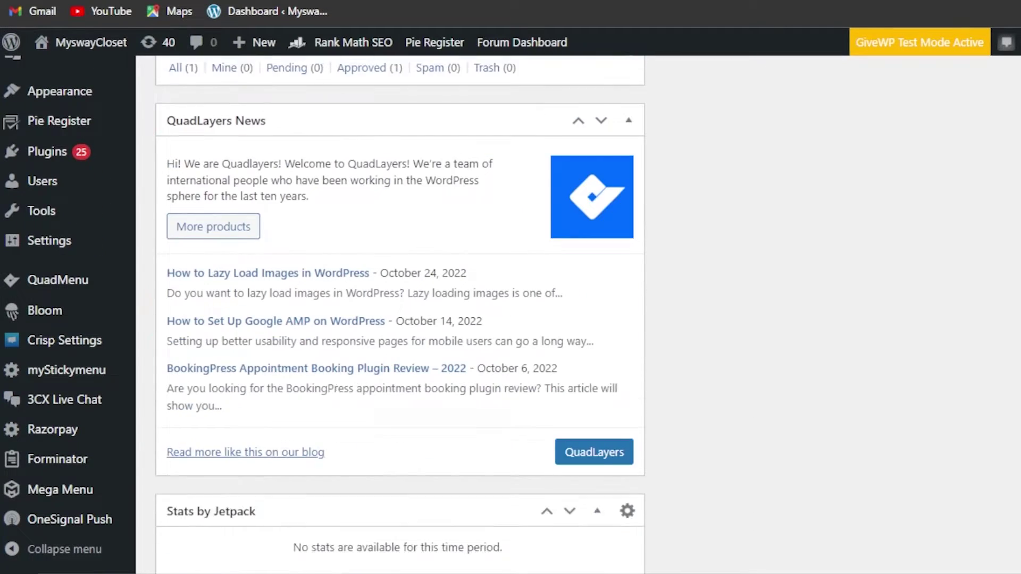
scroll(399, 314, down, 1)
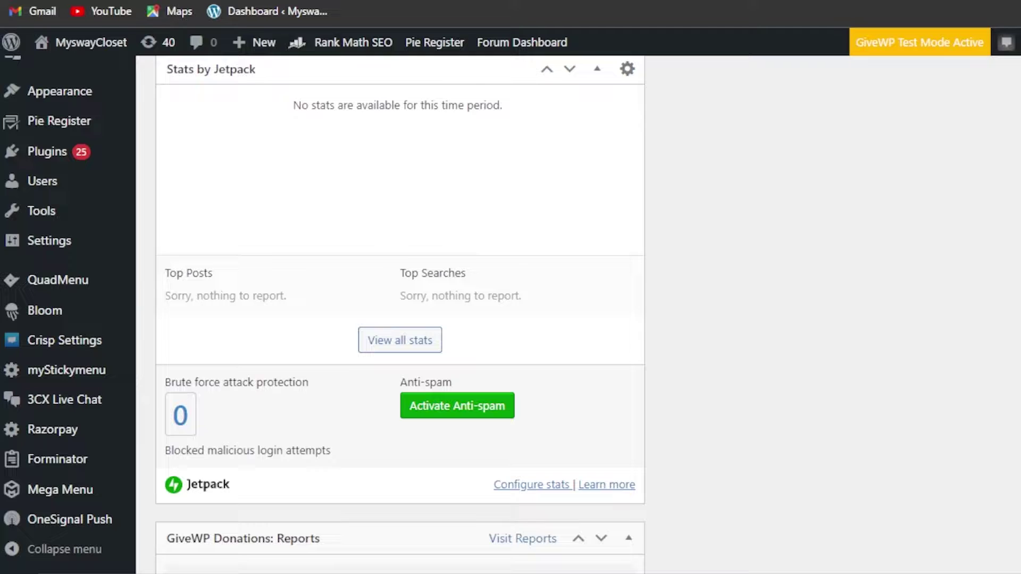
scroll(399, 313, down, 6)
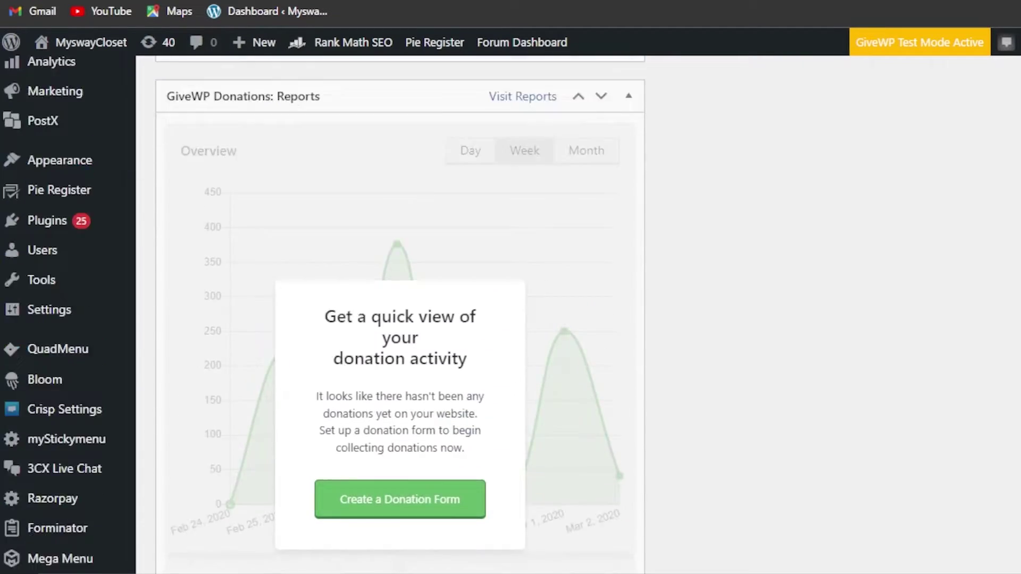
scroll(399, 313, up, 15)
scroll(400, 314, up, 15)
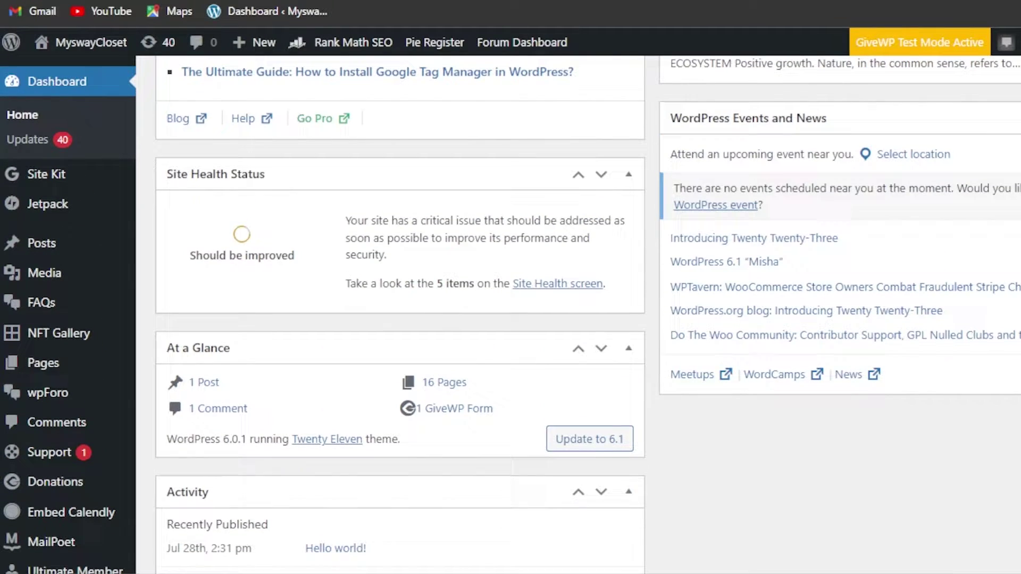
scroll(399, 314, up, 2)
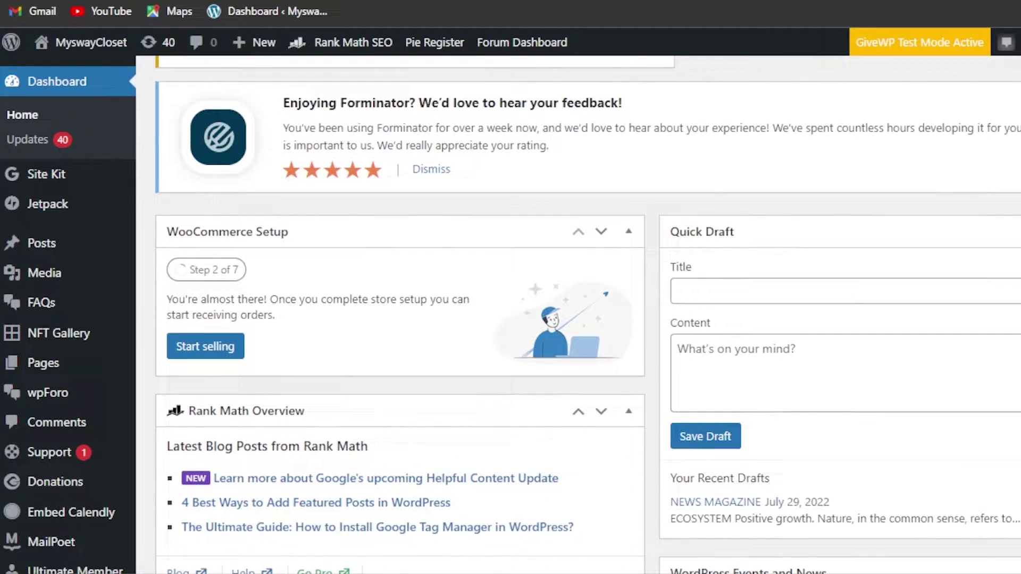
scroll(399, 314, down, 3)
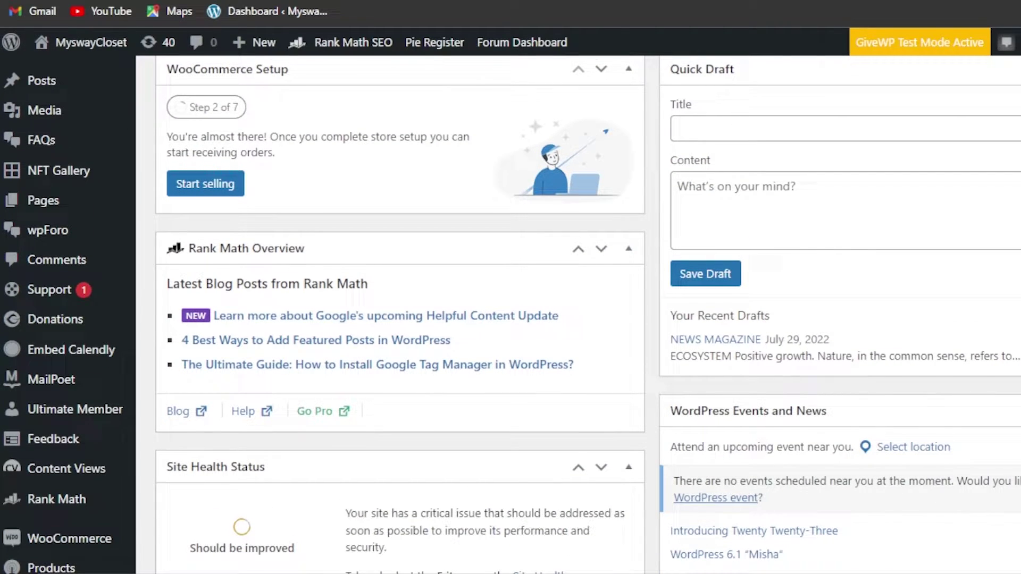
scroll(872, 137, up, 1)
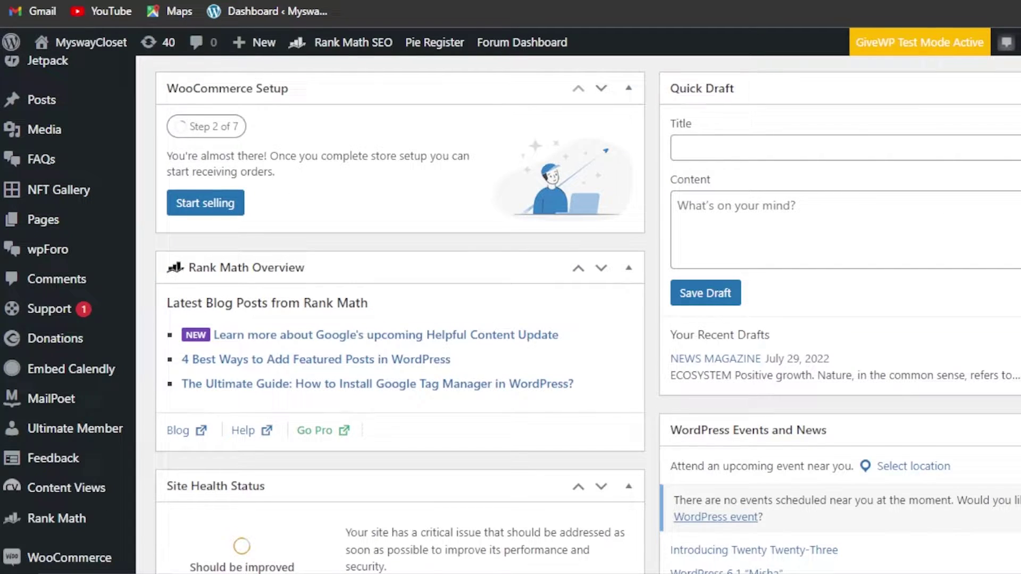
scroll(447, 218, down, 7)
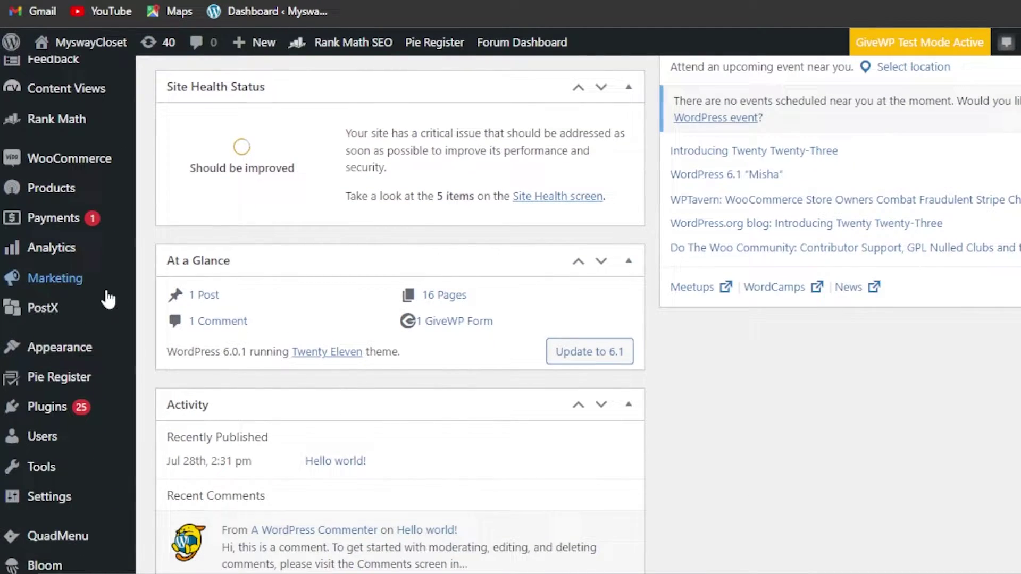
mouse_move(47, 407)
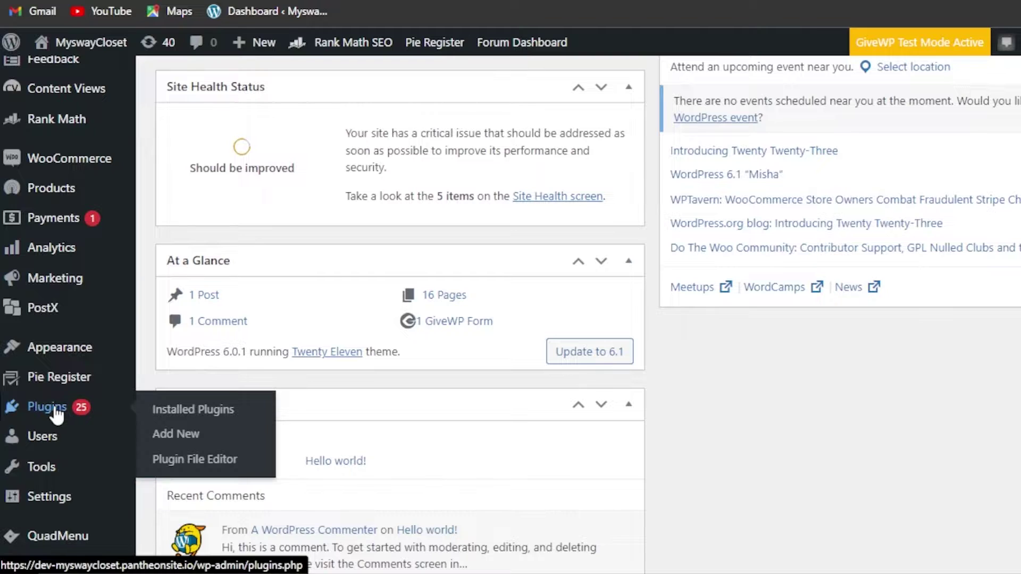
click(184, 435)
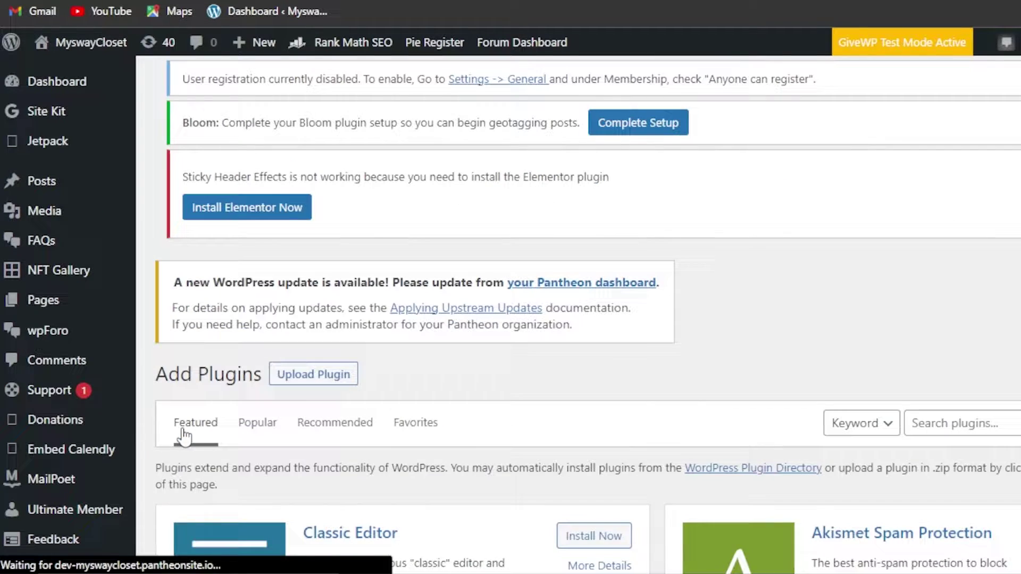
- Search the plugin directory for 'popup menu' and scroll through the results
scroll(510, 314, down, 6)
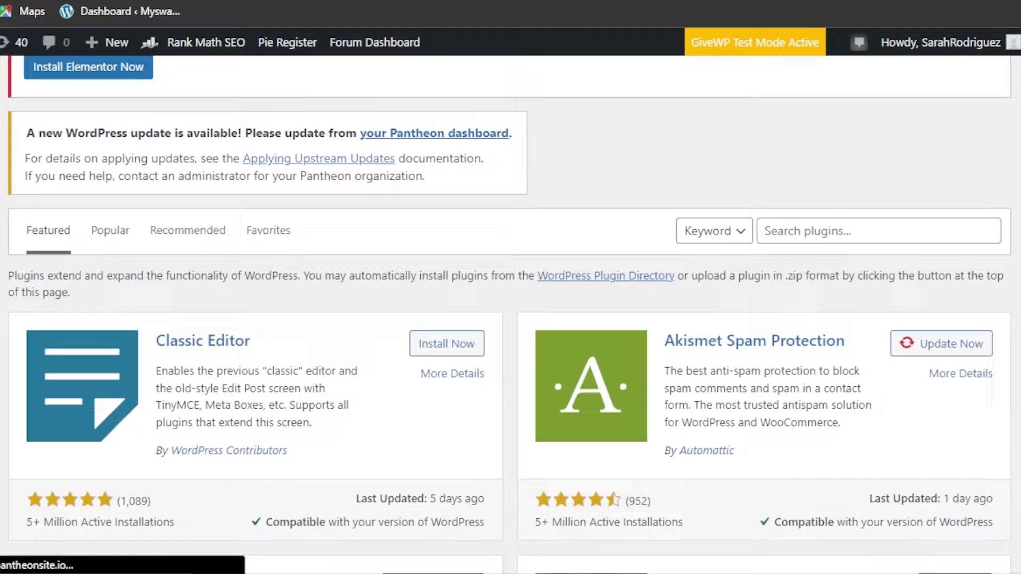
scroll(509, 314, up, 3)
scroll(510, 314, down, 2)
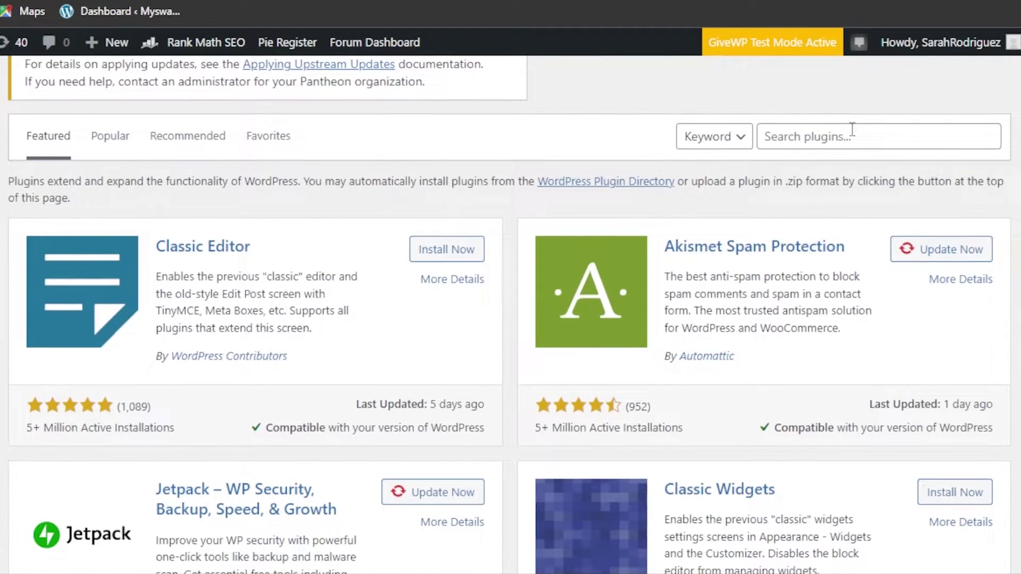
click(823, 133)
text(popup menu)
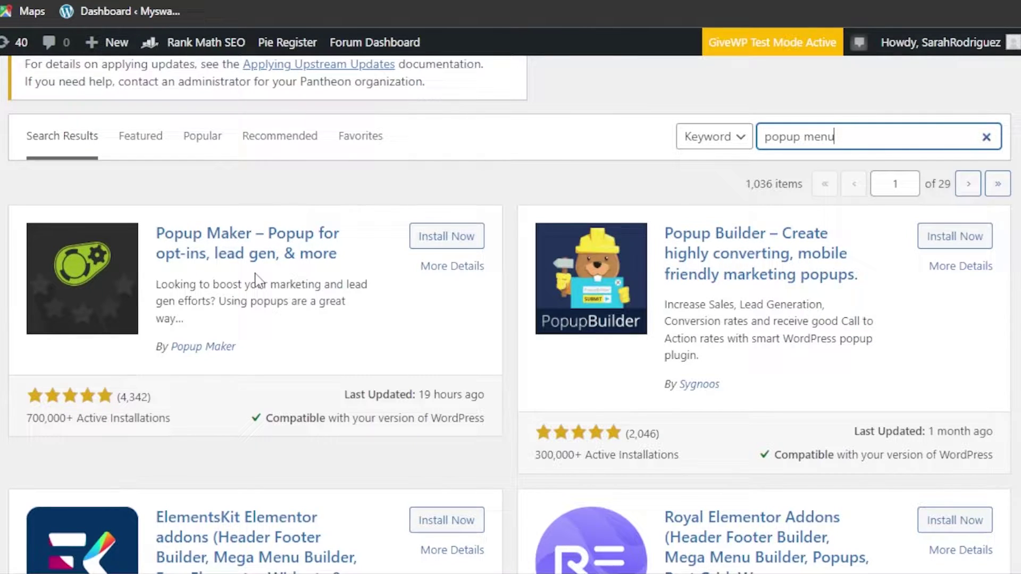
scroll(834, 137, down, 1)
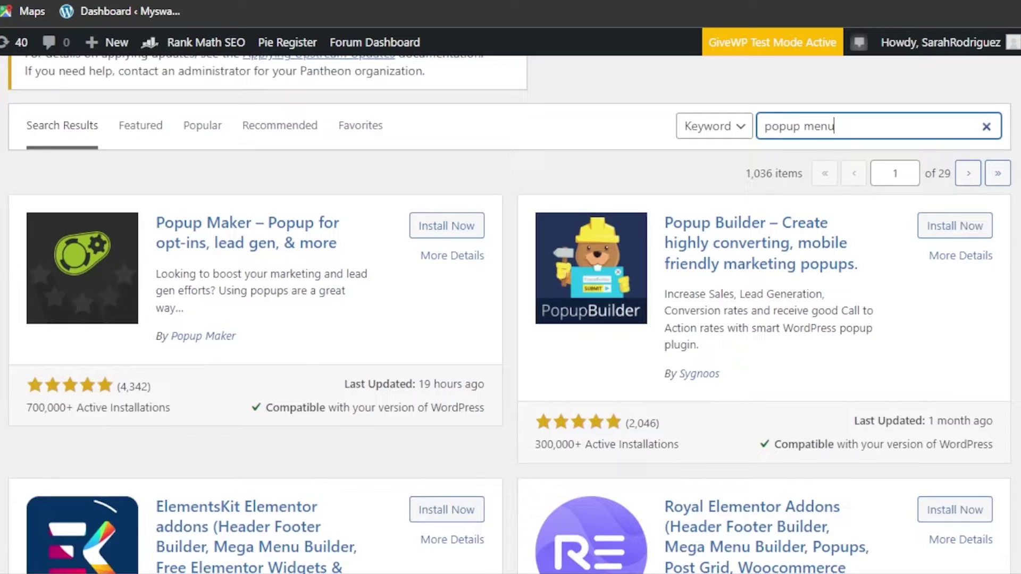
scroll(510, 313, down, 6)
scroll(510, 313, down, 2)
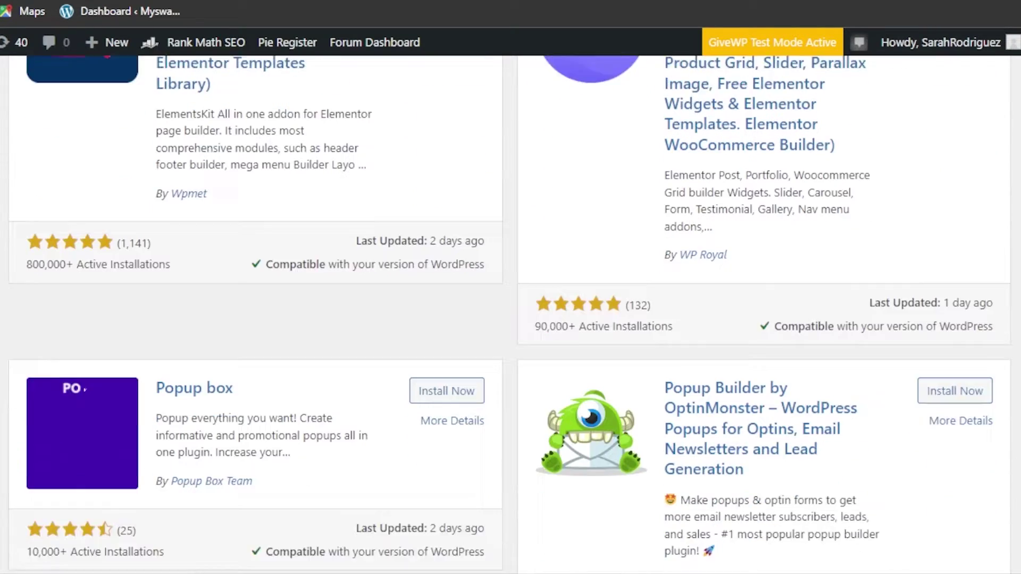
scroll(510, 314, down, 3)
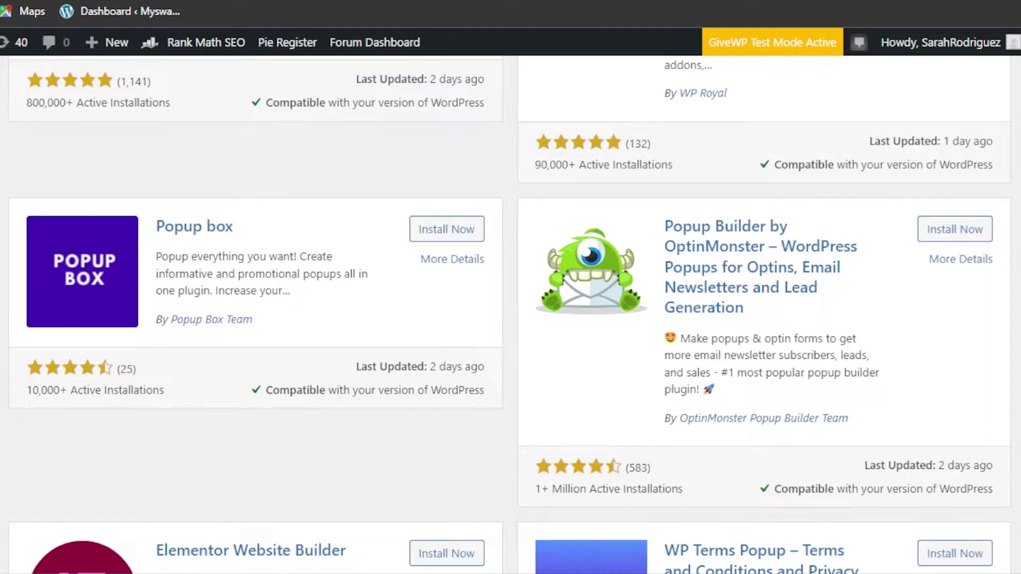
scroll(510, 314, down, 8)
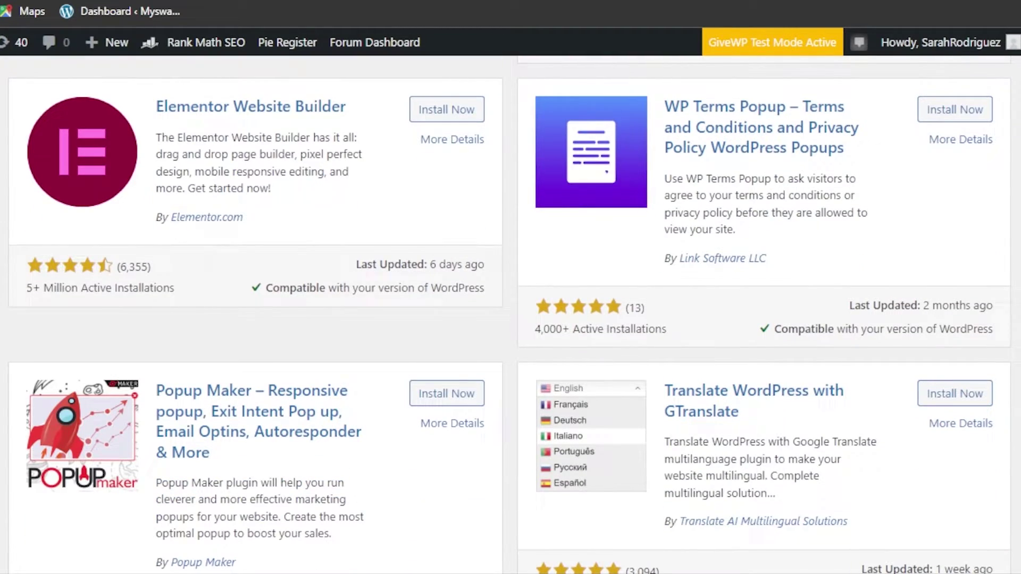
scroll(511, 314, down, 3)
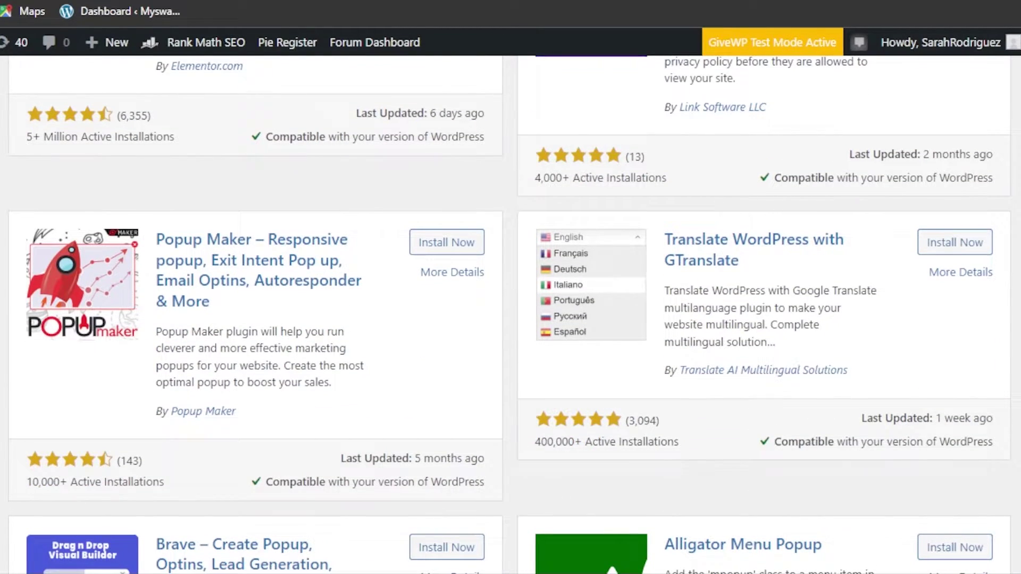
scroll(510, 313, up, 20)
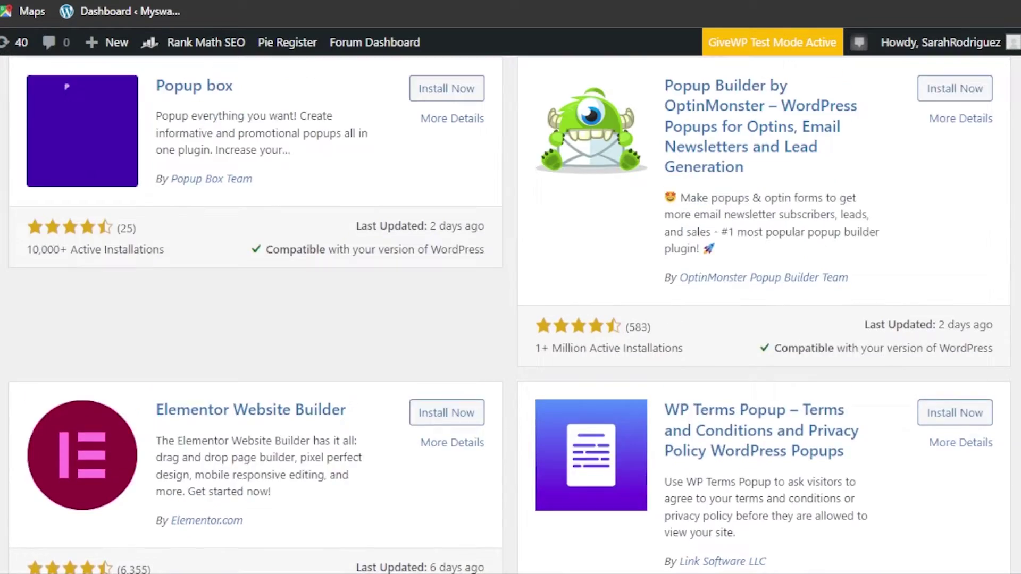
scroll(405, 78, up, 7)
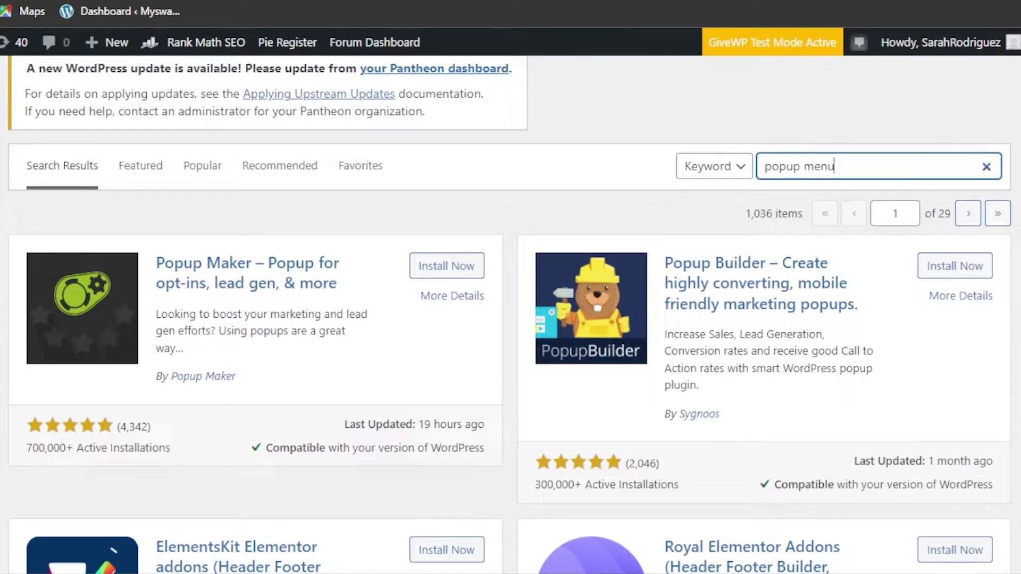
scroll(404, 78, down, 2)
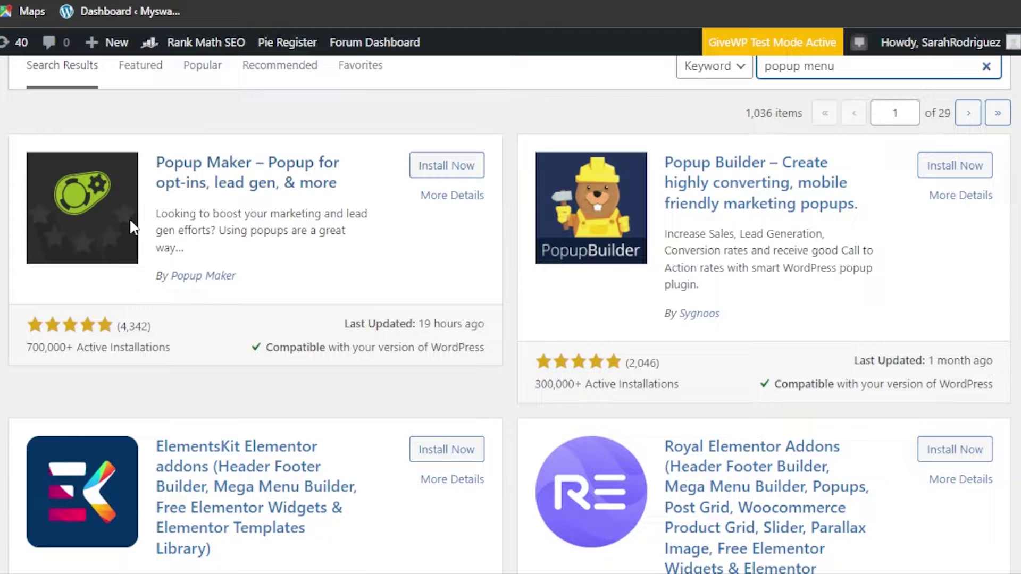
click(34, 350)
drag(35, 349, 77, 349)
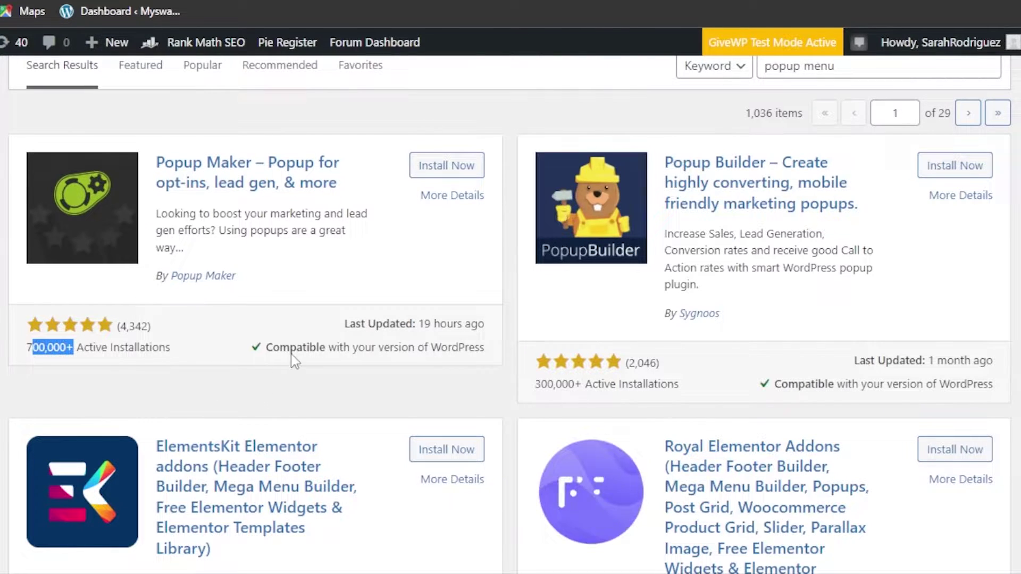
click(420, 169)
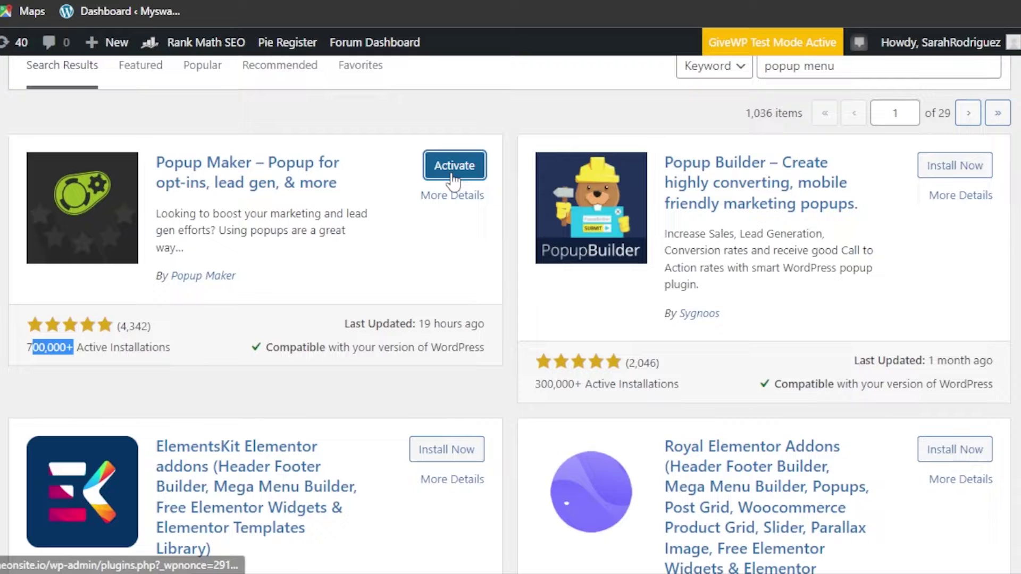
click(452, 169)
scroll(511, 319, down, 3)
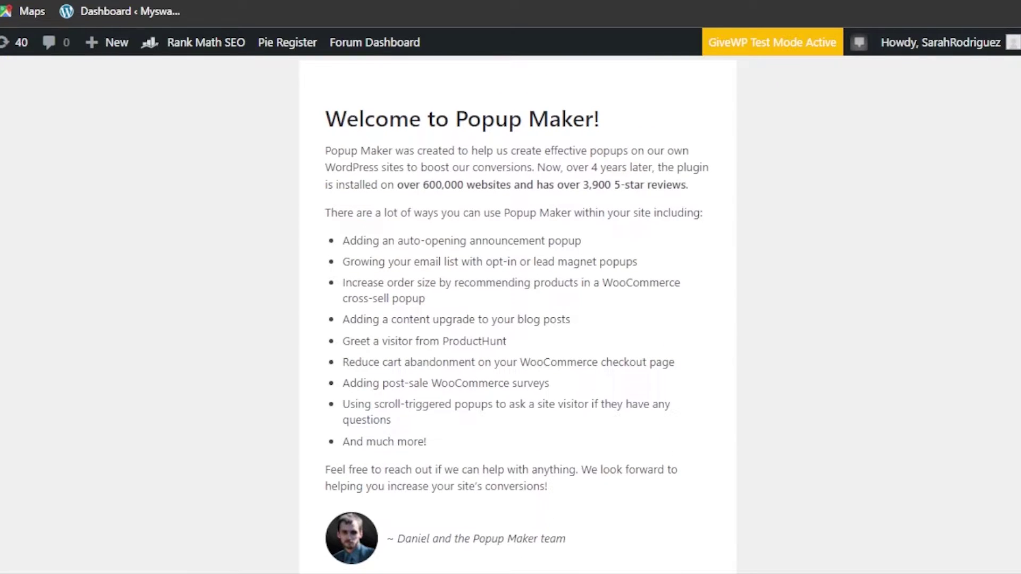
scroll(518, 314, down, 1)
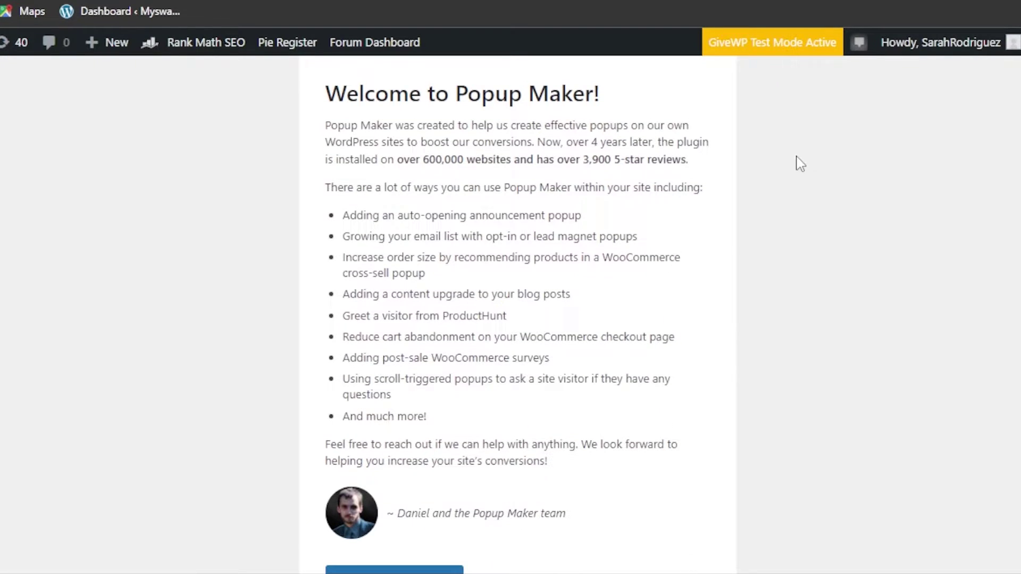
scroll(806, 244, down, 4)
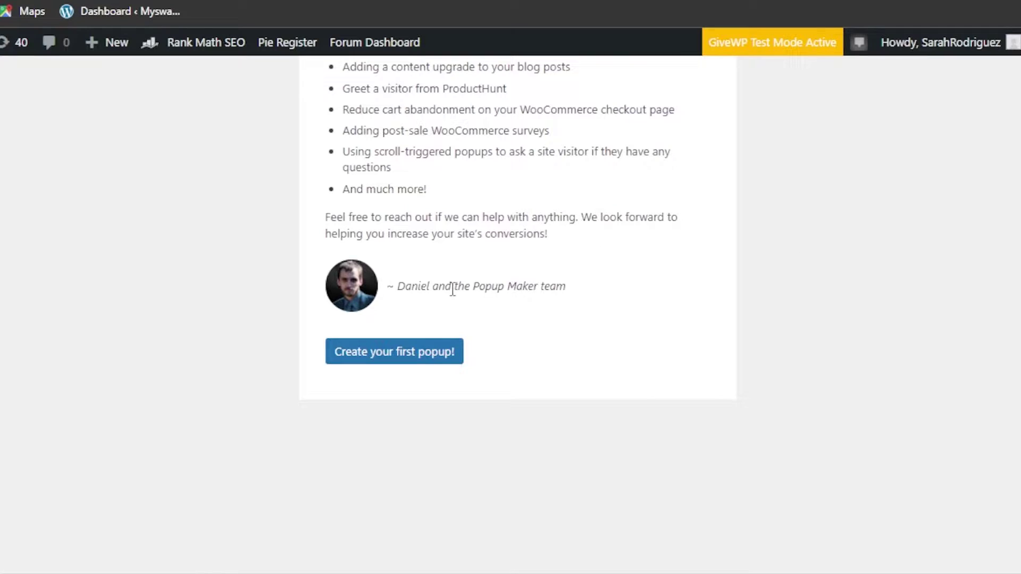
- Create the first popup, skip the tour, and enter name 'Test Menu' and title 'Quick Menu'
click(413, 364)
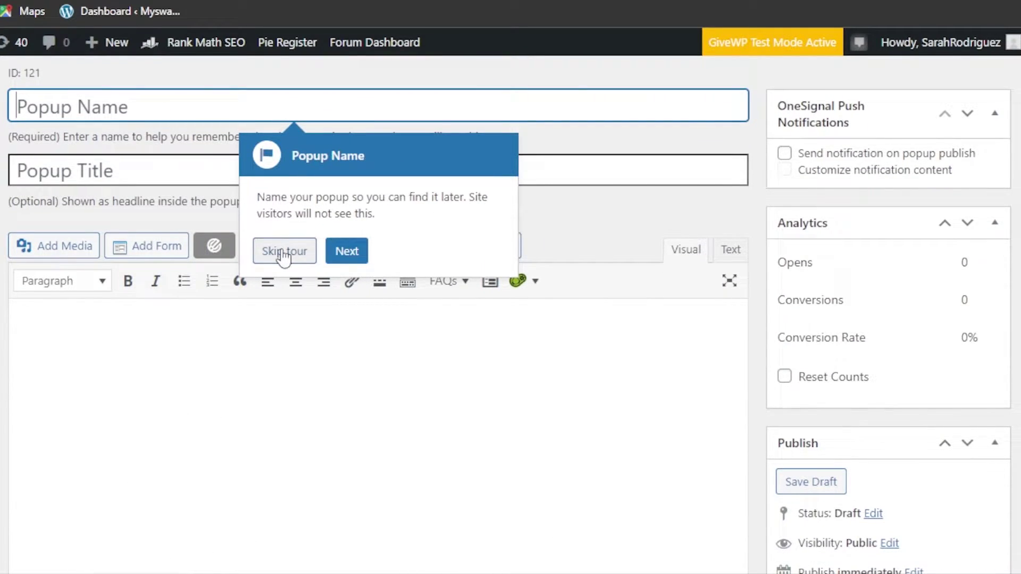
click(285, 258)
click(98, 111)
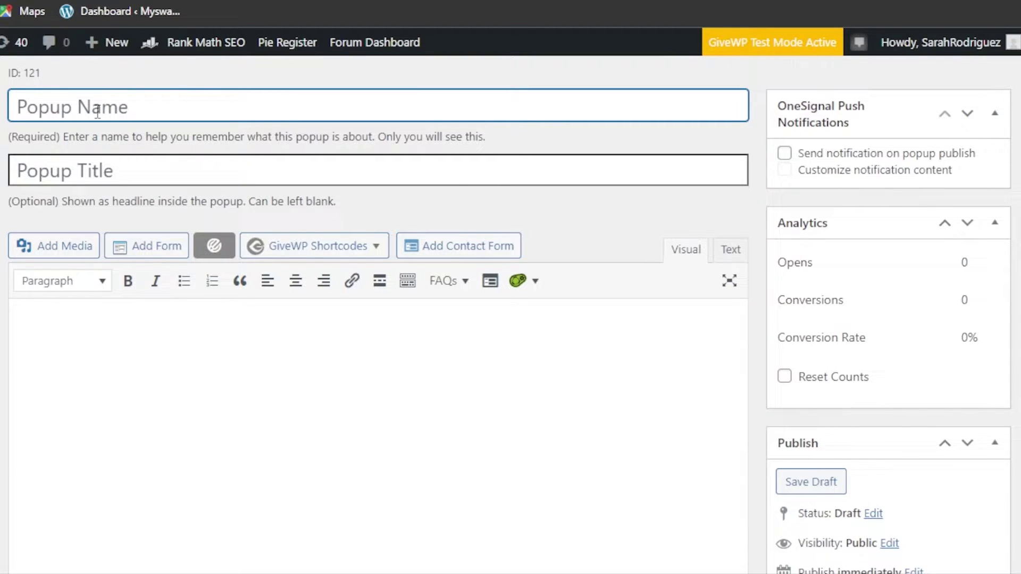
text(Test M)
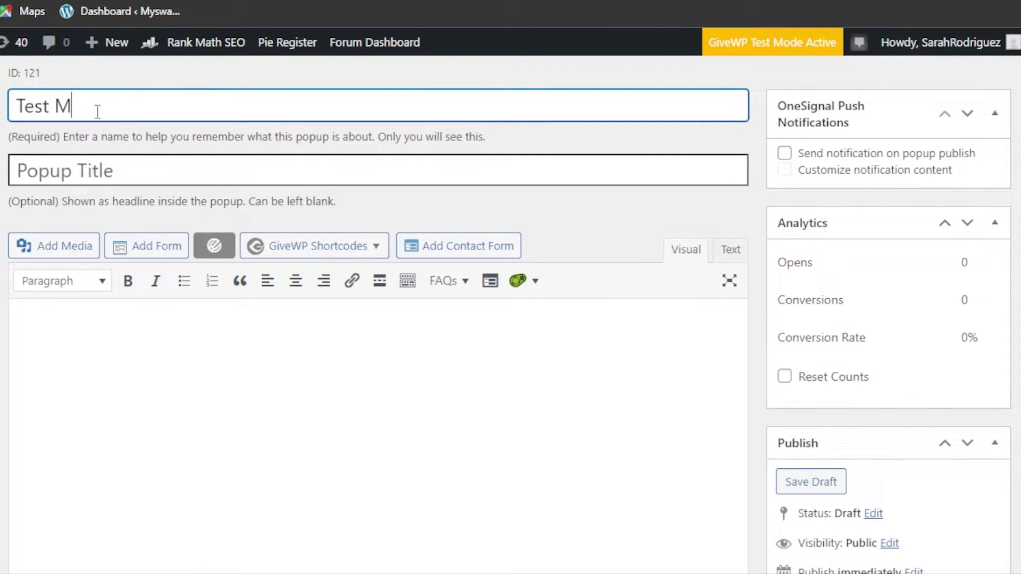
text(enu)
click(115, 172)
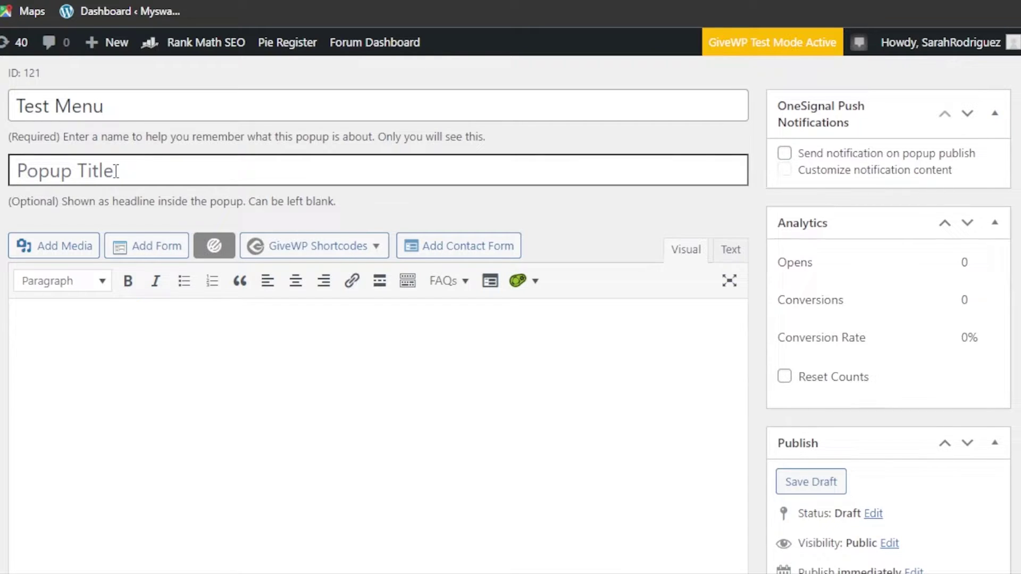
text(Quick Menu)
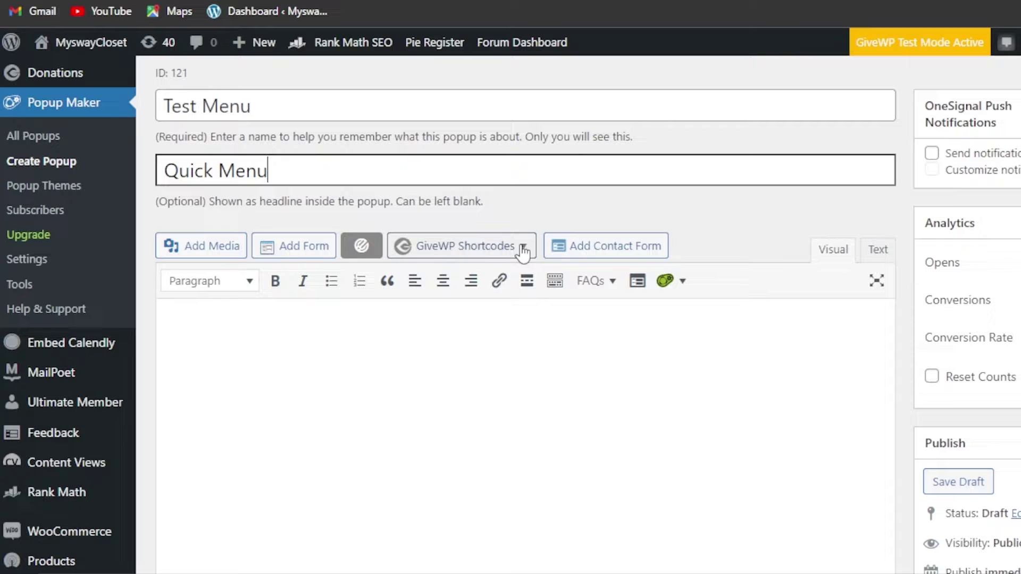
- Open the Pie Register Add Form dialog and choose the Profile Page form
click(306, 255)
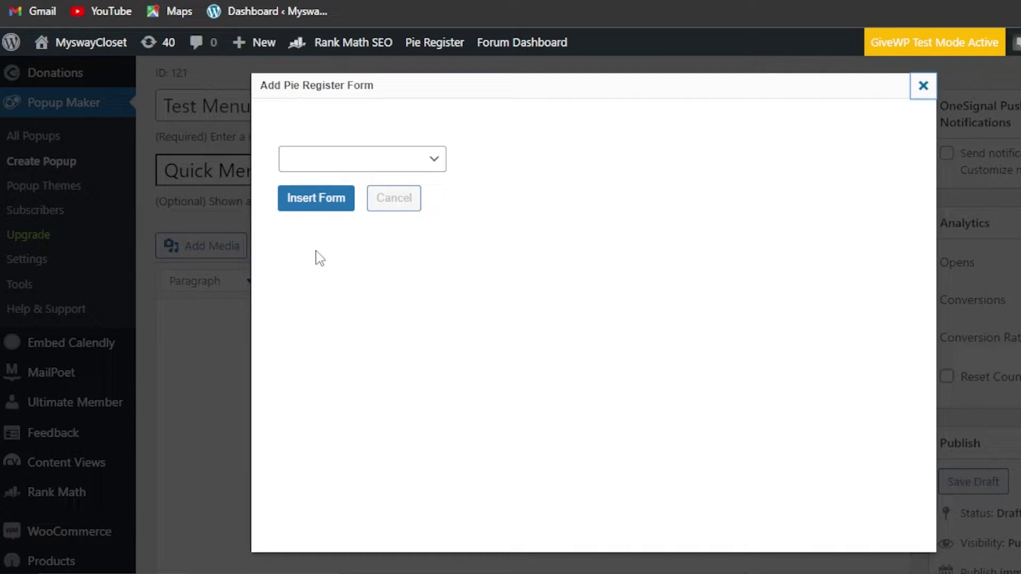
click(437, 162)
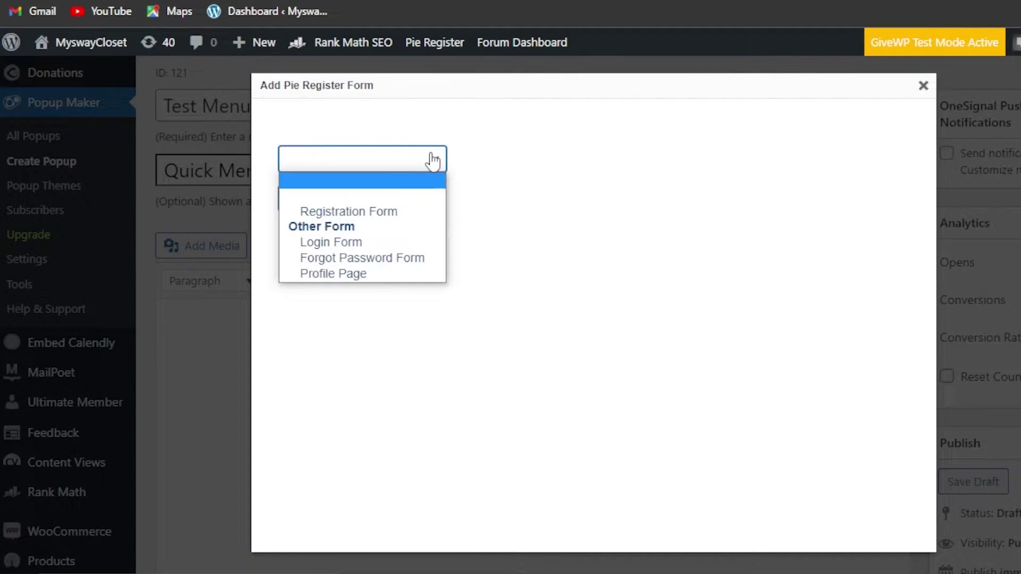
click(361, 275)
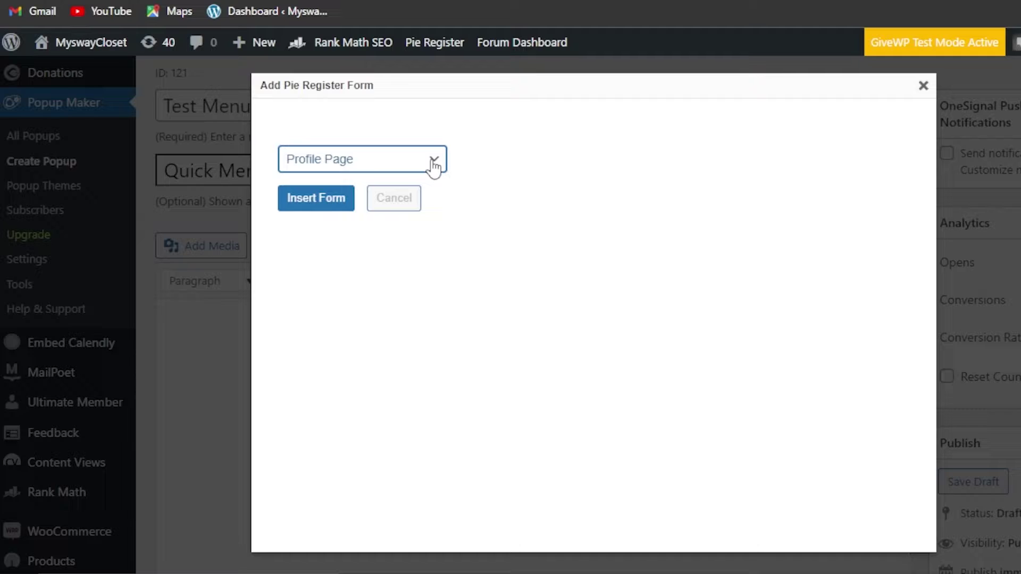
click(434, 162)
click(410, 355)
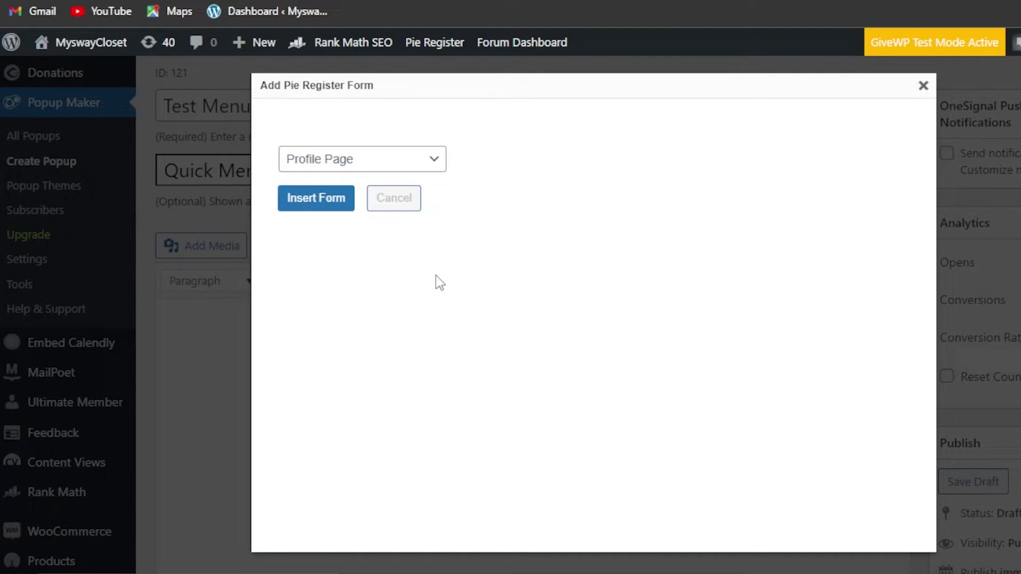
- Close the form dialog without inserting, then add a Read More tag and show the second toolbar row
click(412, 211)
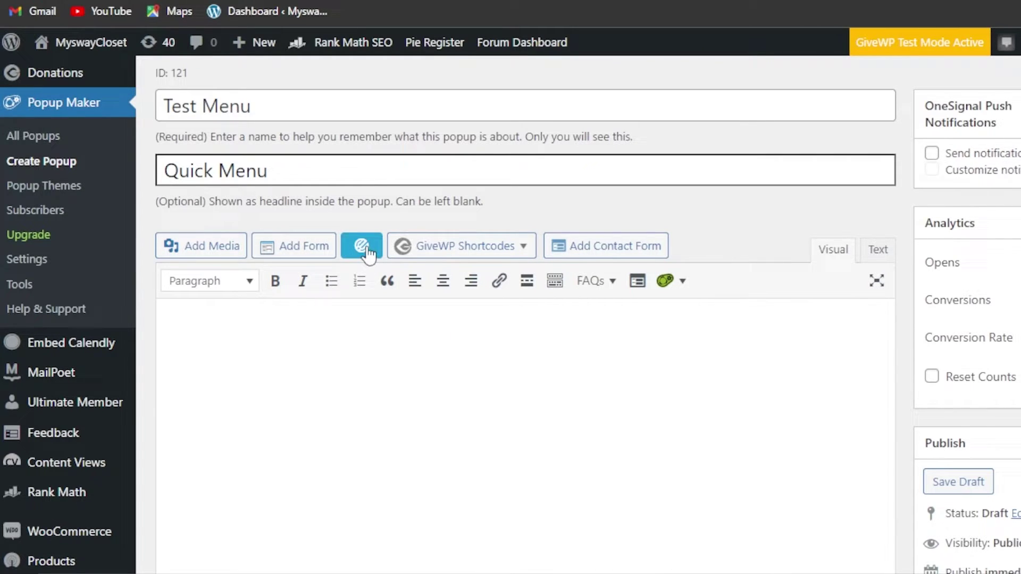
click(307, 252)
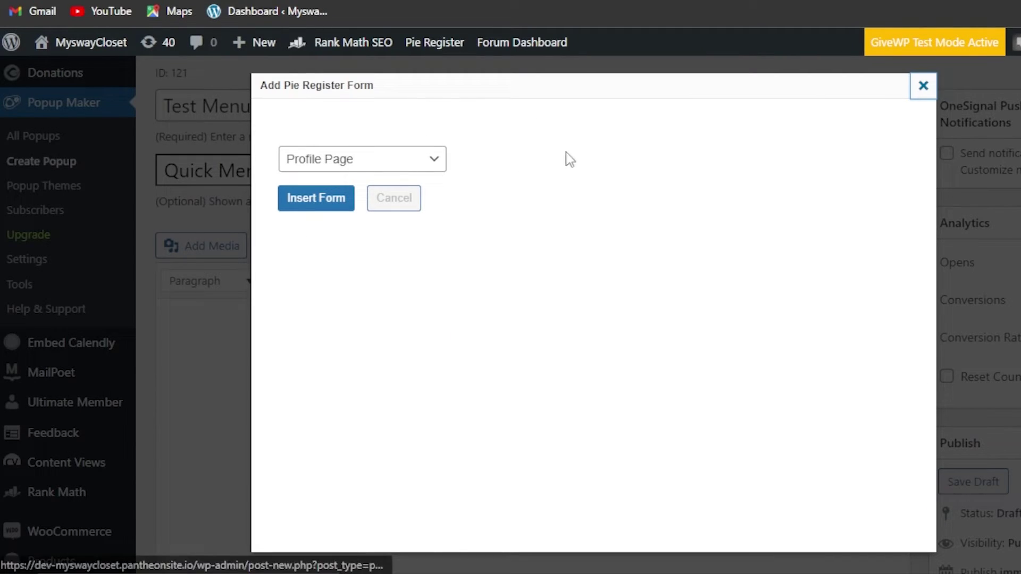
click(923, 86)
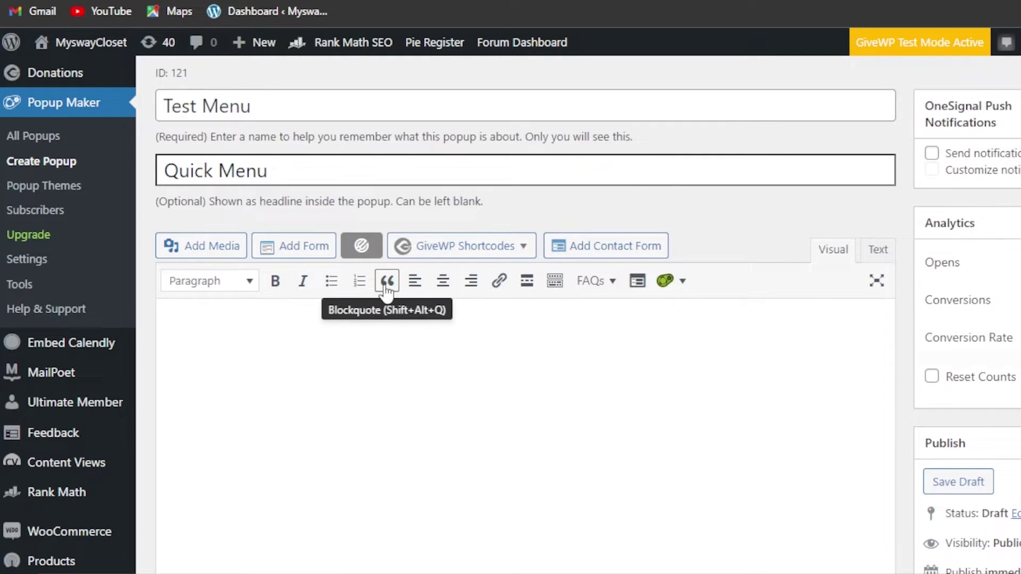
click(526, 287)
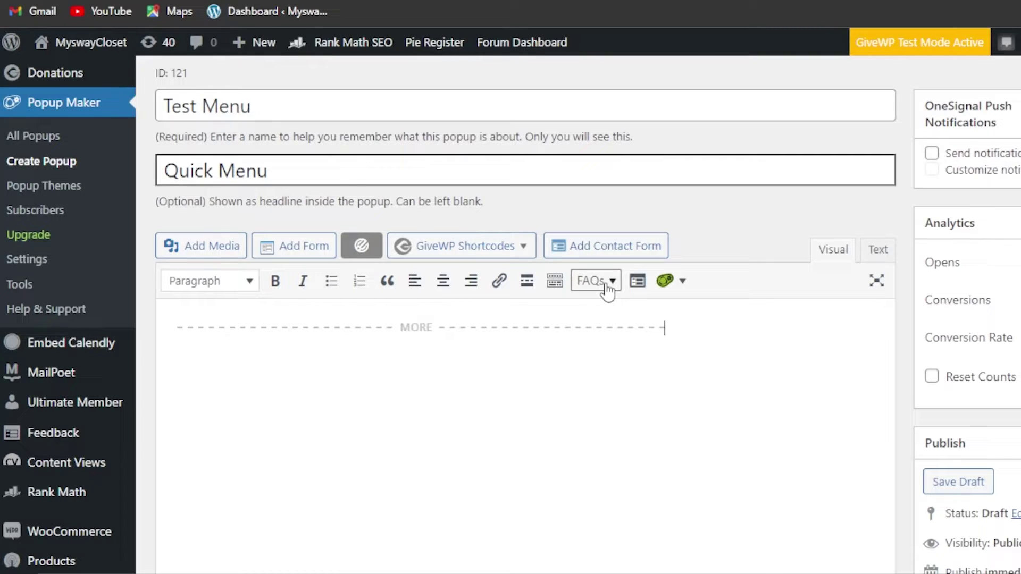
click(555, 284)
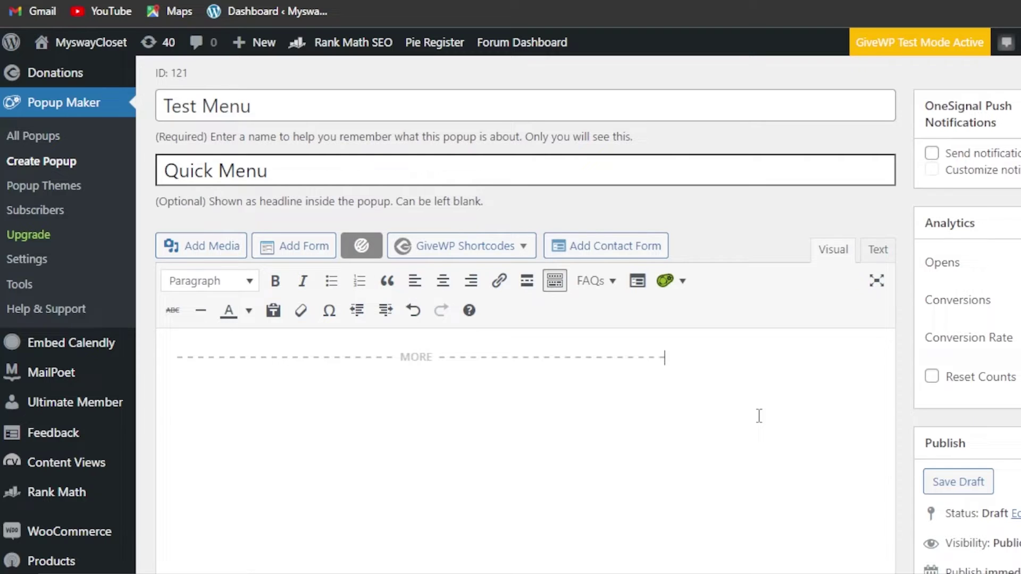
- Scroll down the editor to the Popup Settings box with its Triggers tab
scroll(525, 314, down, 13)
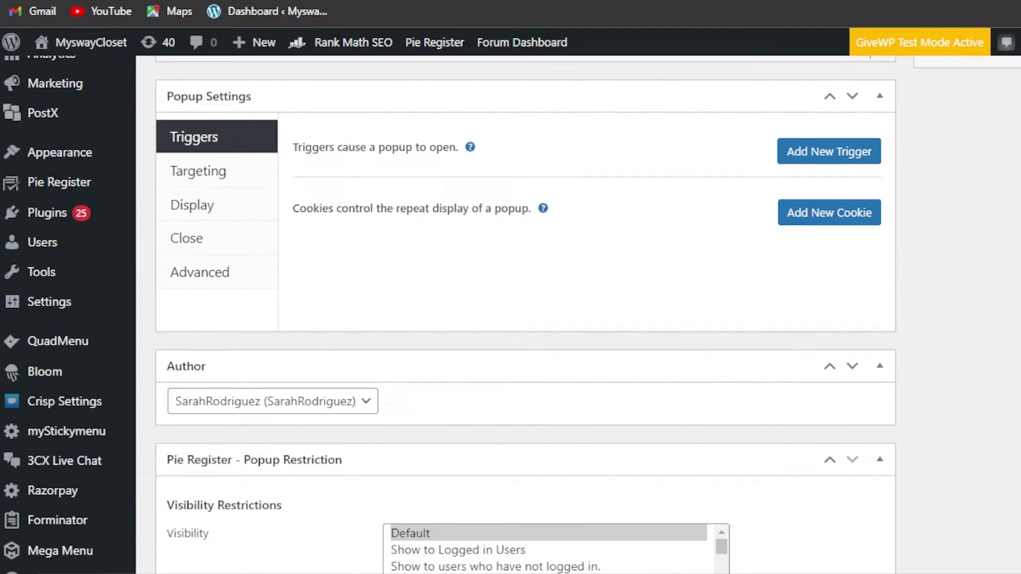
scroll(526, 314, down, 5)
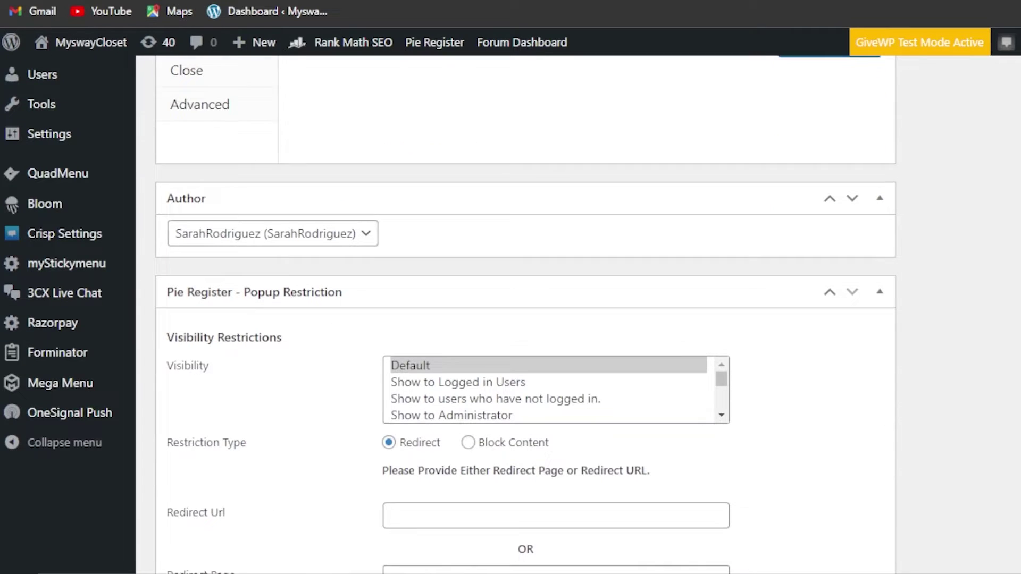
scroll(526, 313, up, 5)
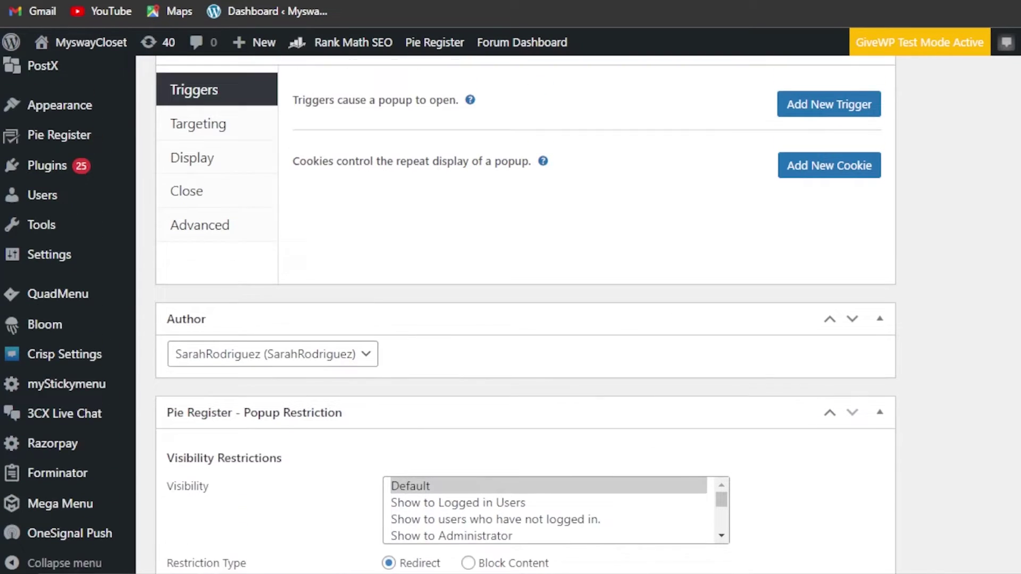
scroll(526, 314, down, 1)
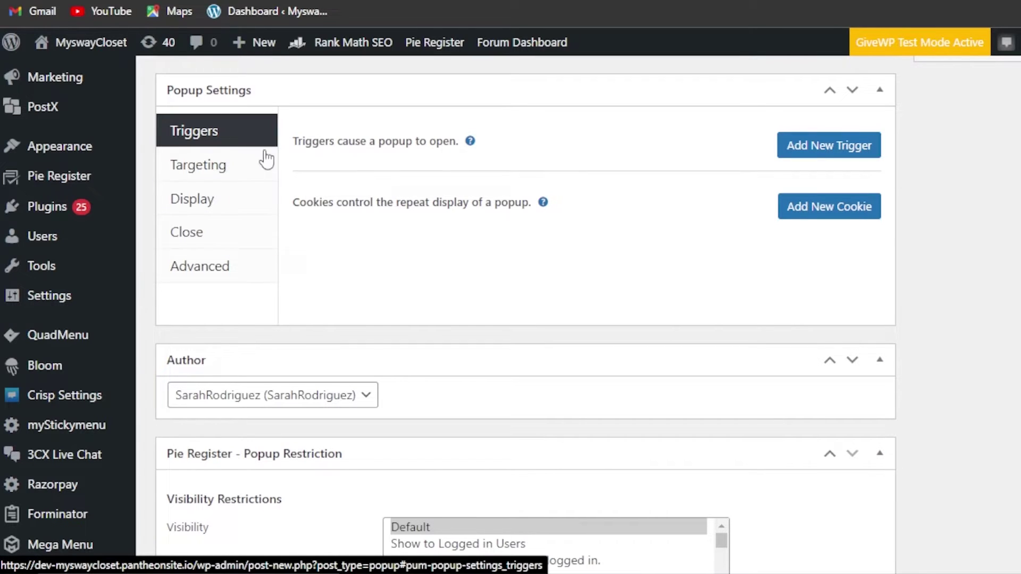
- Add a Click Open trigger, keeping the cookie set On Popup Close, and confirm it
click(815, 152)
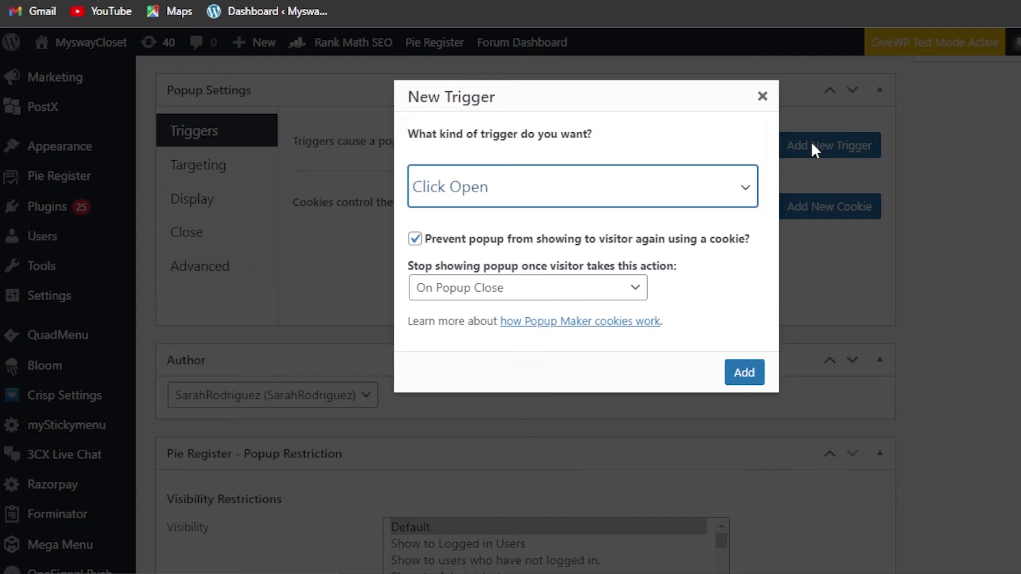
click(730, 192)
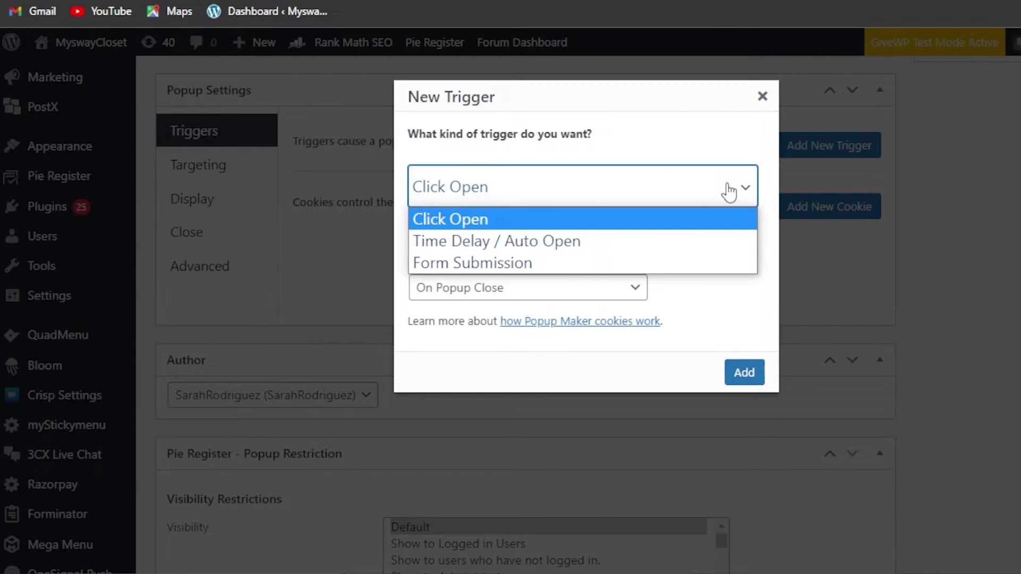
click(500, 223)
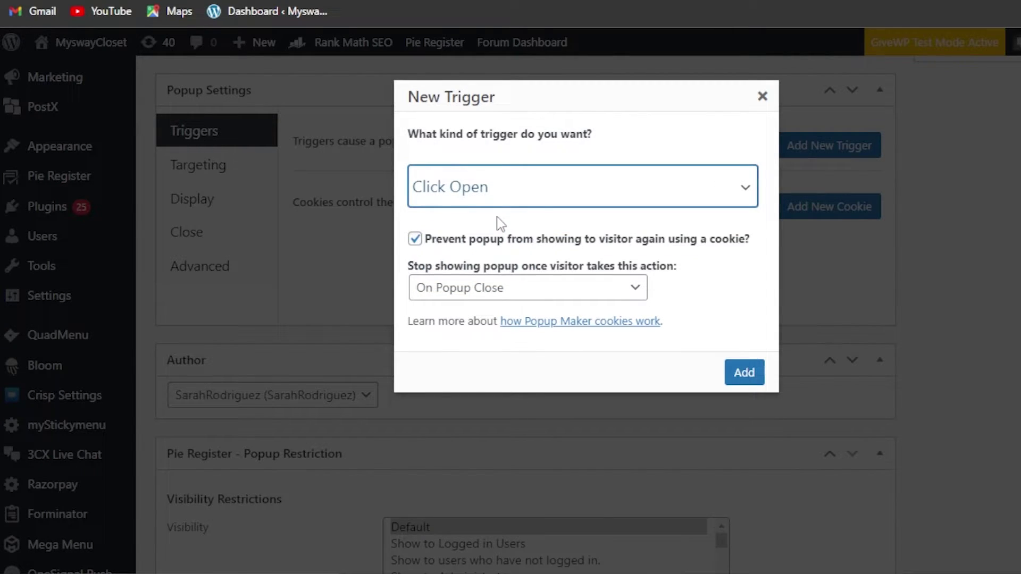
click(753, 194)
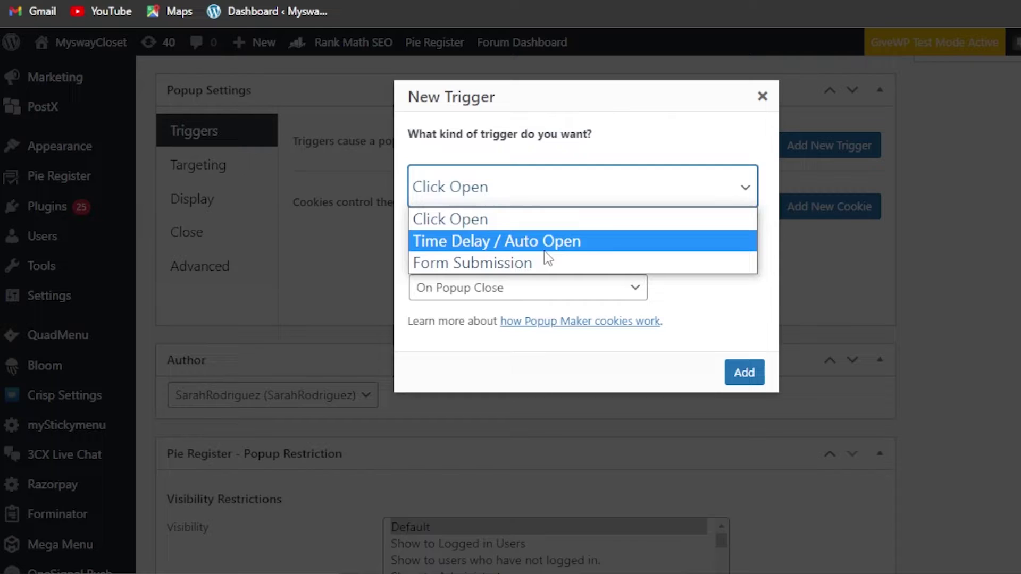
click(505, 221)
click(552, 299)
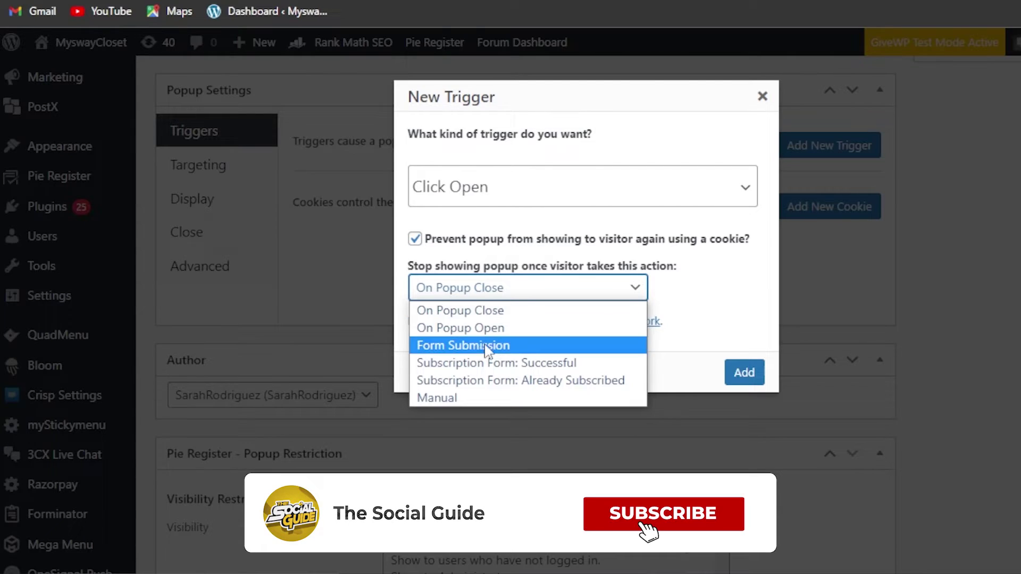
click(484, 311)
click(745, 373)
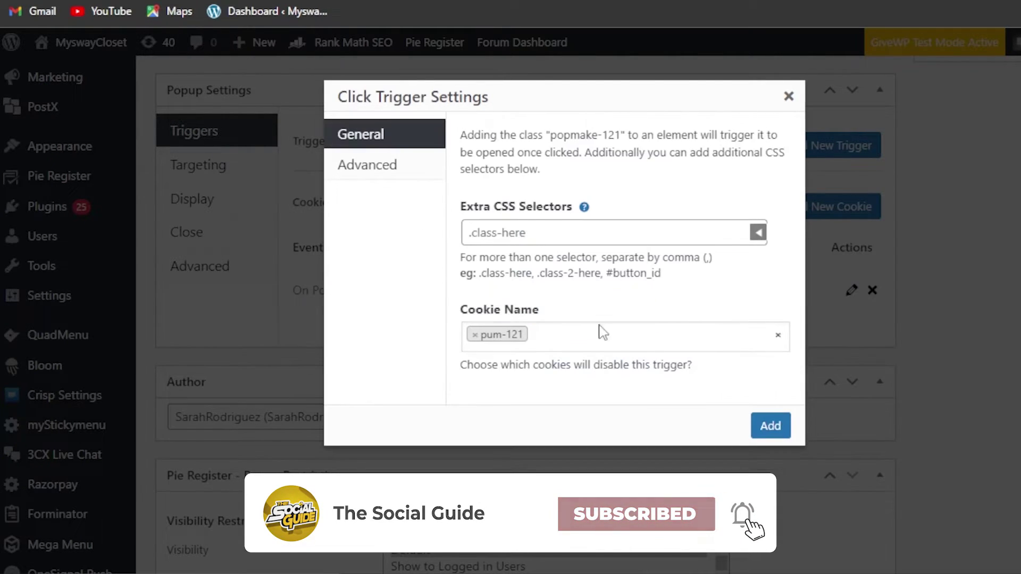
key(Escape)
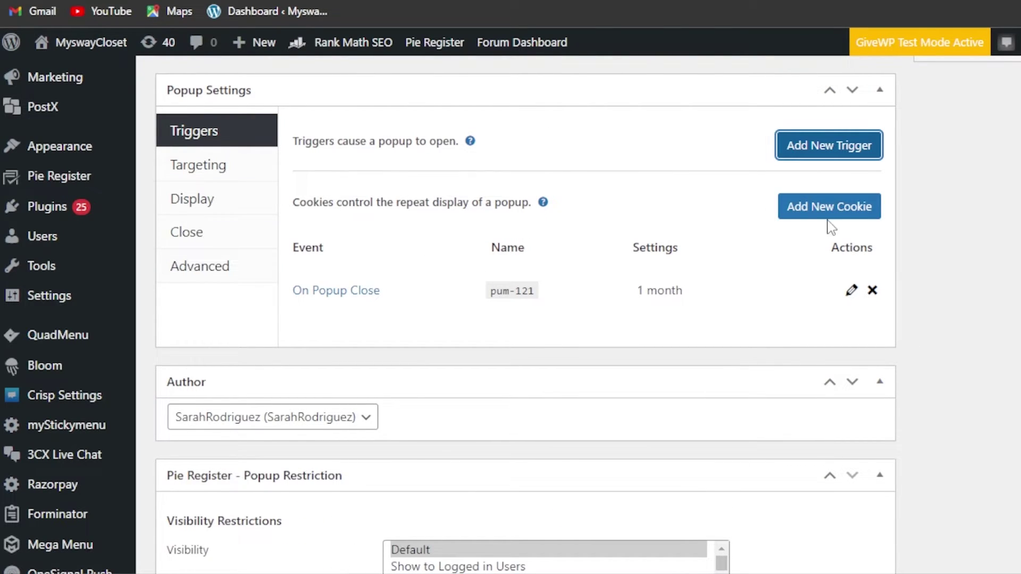
- Add a Home Page targeting condition, then switch to the Display settings
click(240, 182)
click(240, 181)
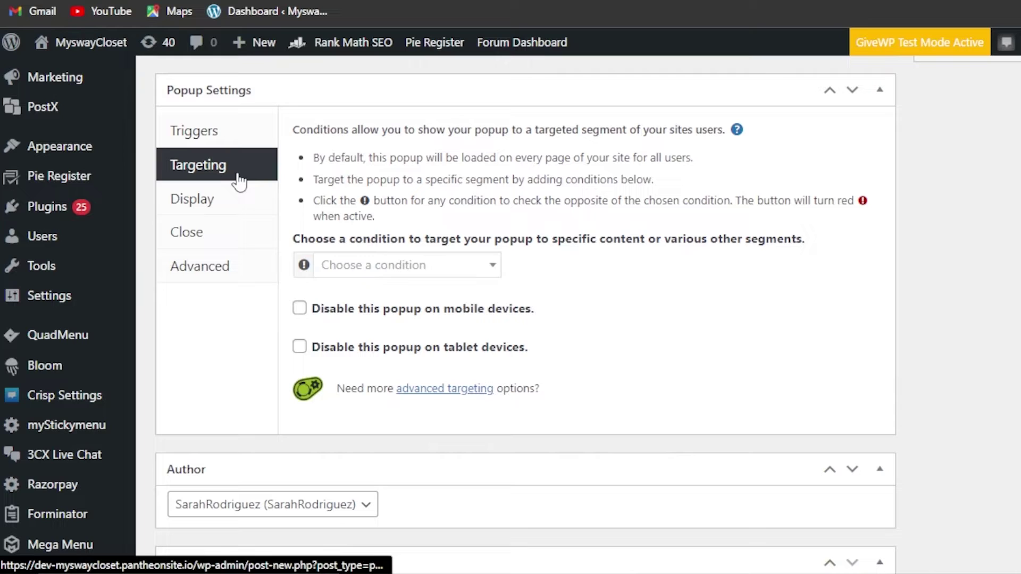
click(449, 275)
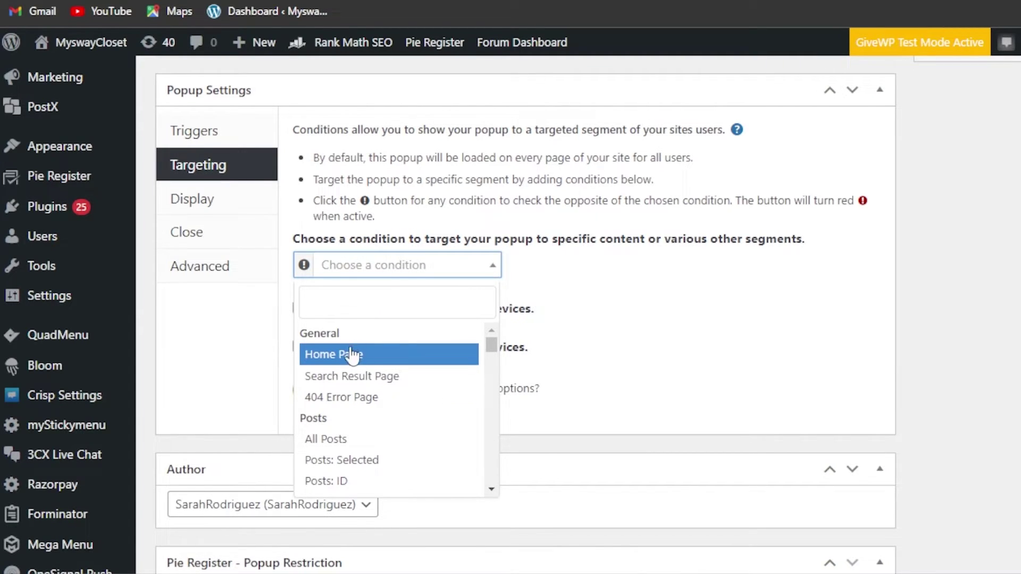
click(374, 361)
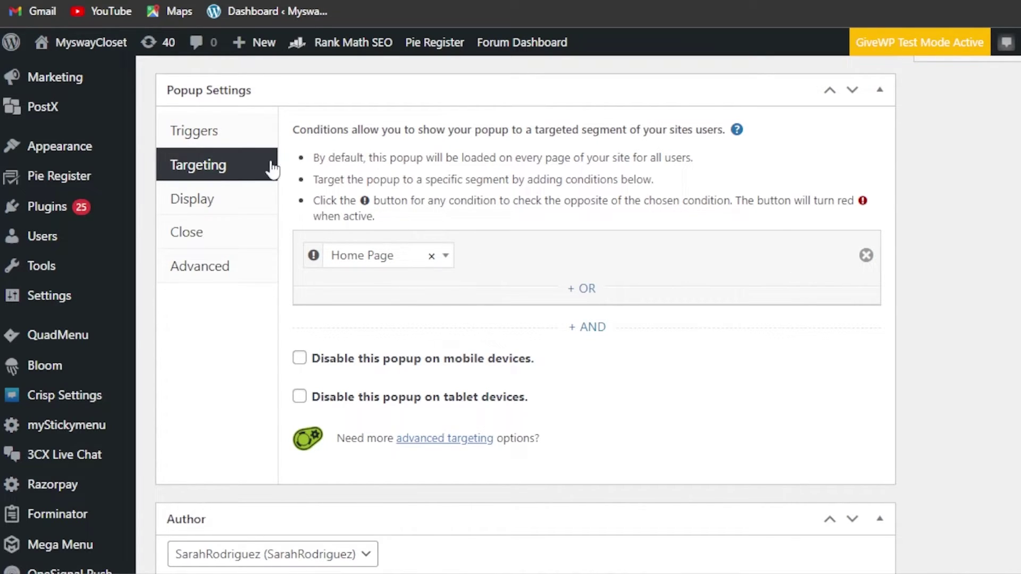
drag(292, 131, 756, 134)
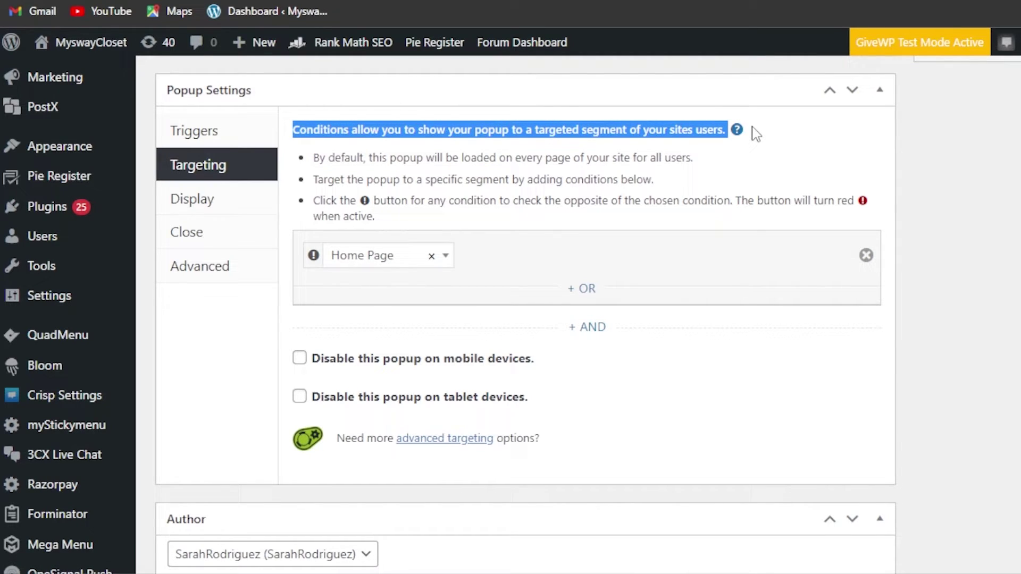
click(757, 134)
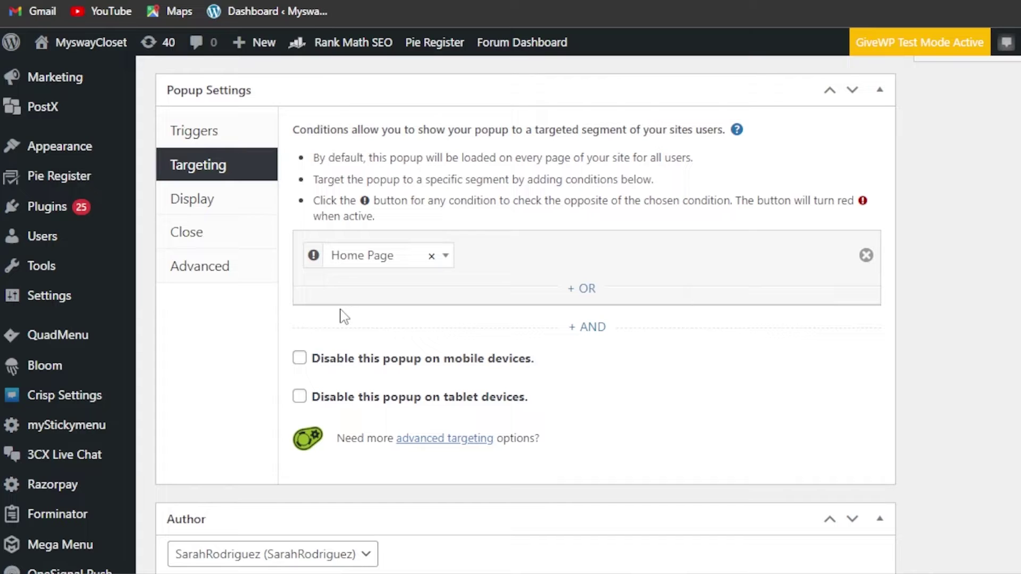
click(246, 200)
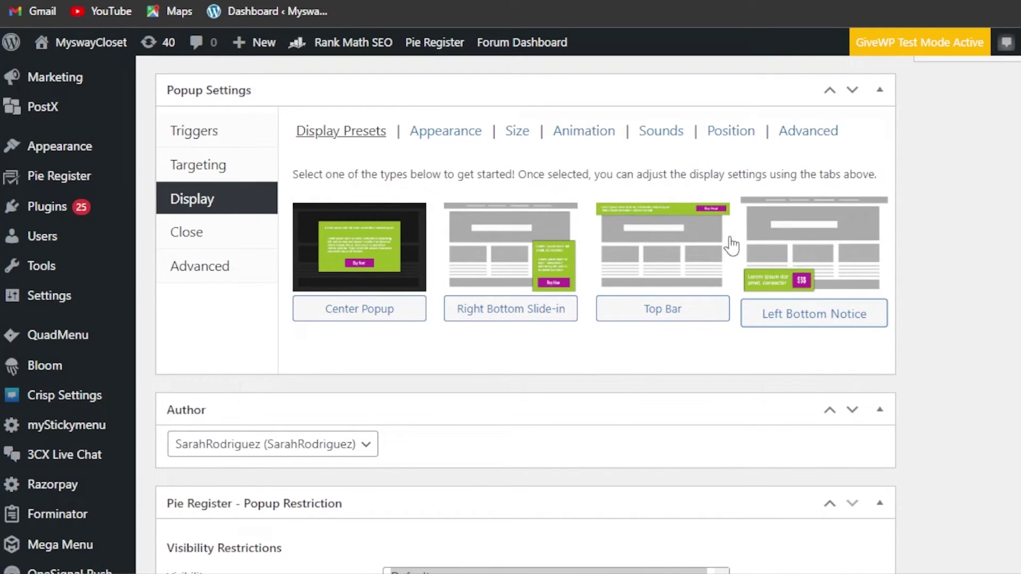
- Apply the Top Bar display preset and keep the Default Theme for appearance
click(663, 329)
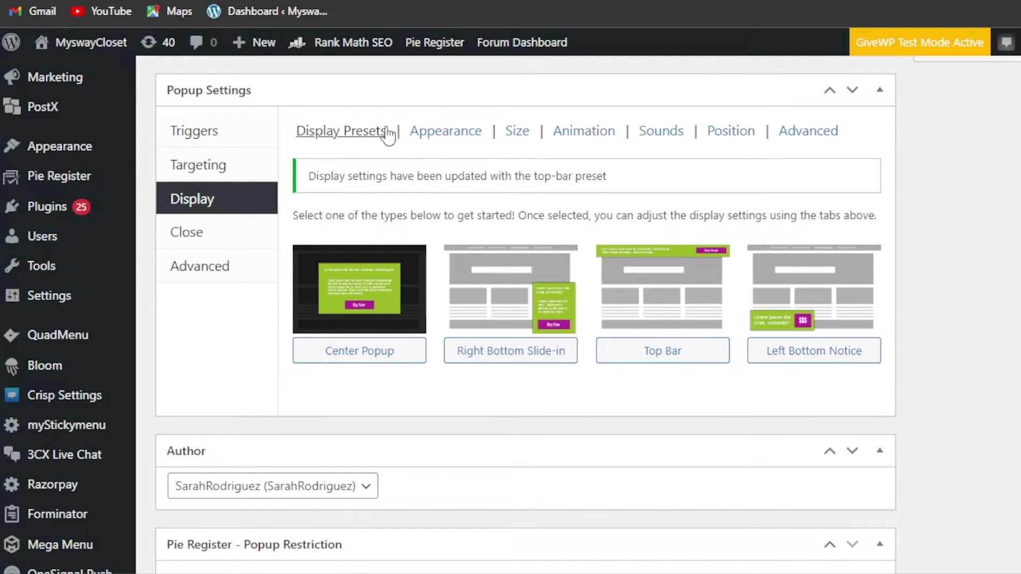
click(447, 135)
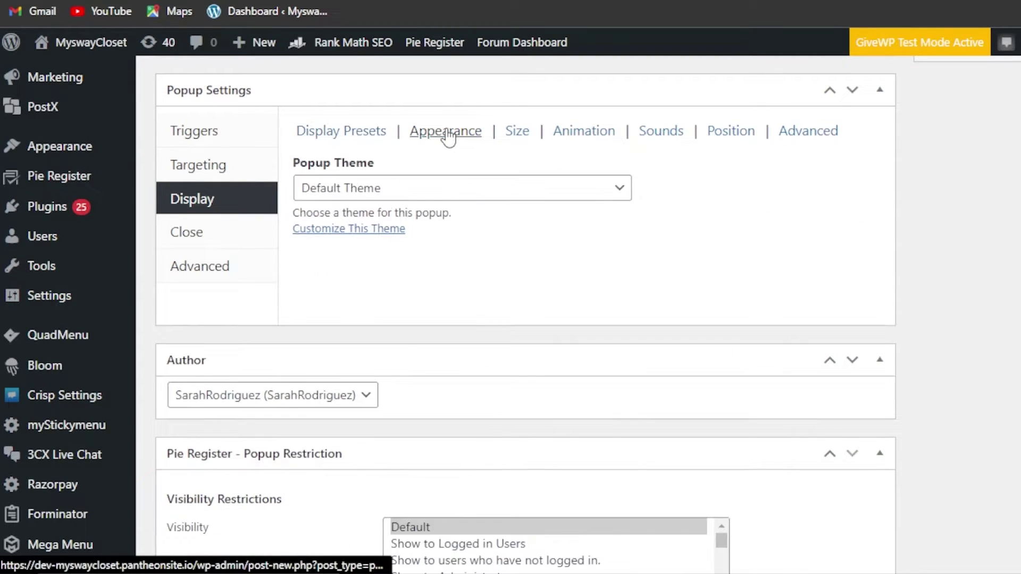
click(490, 192)
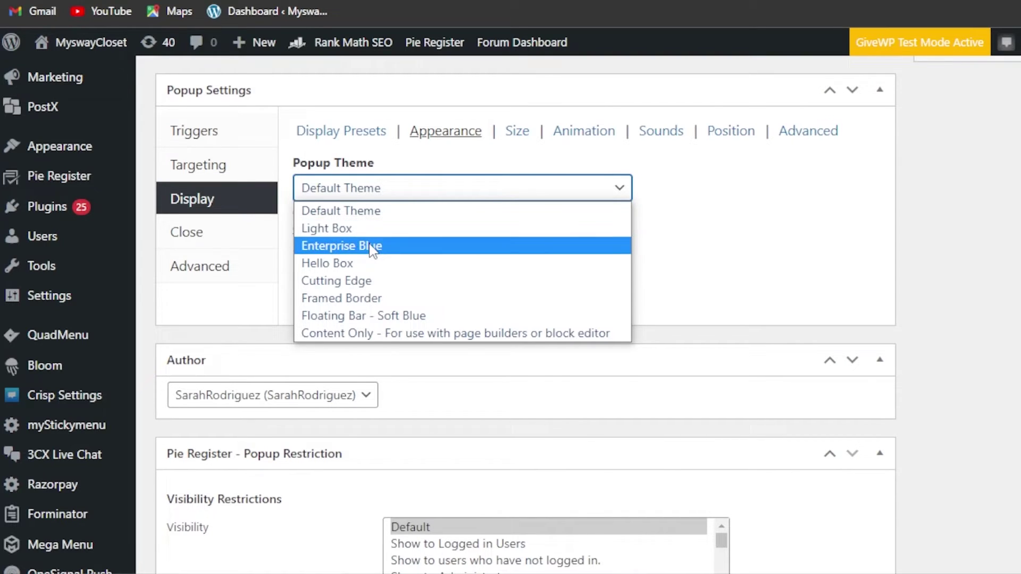
click(348, 211)
- Review the Size, Animation, Sounds, Position and Advanced display subtabs
click(516, 133)
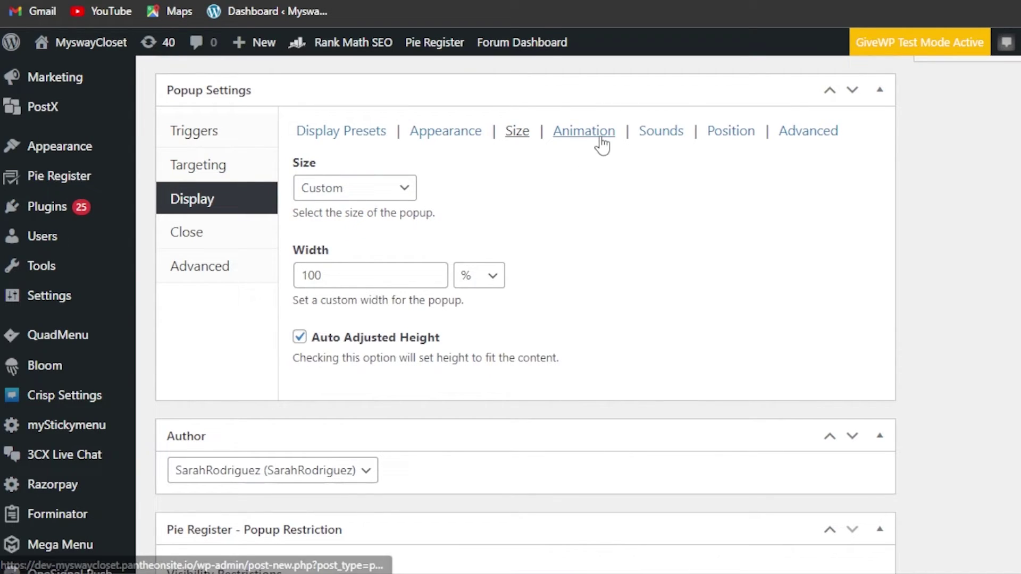
click(583, 132)
click(341, 131)
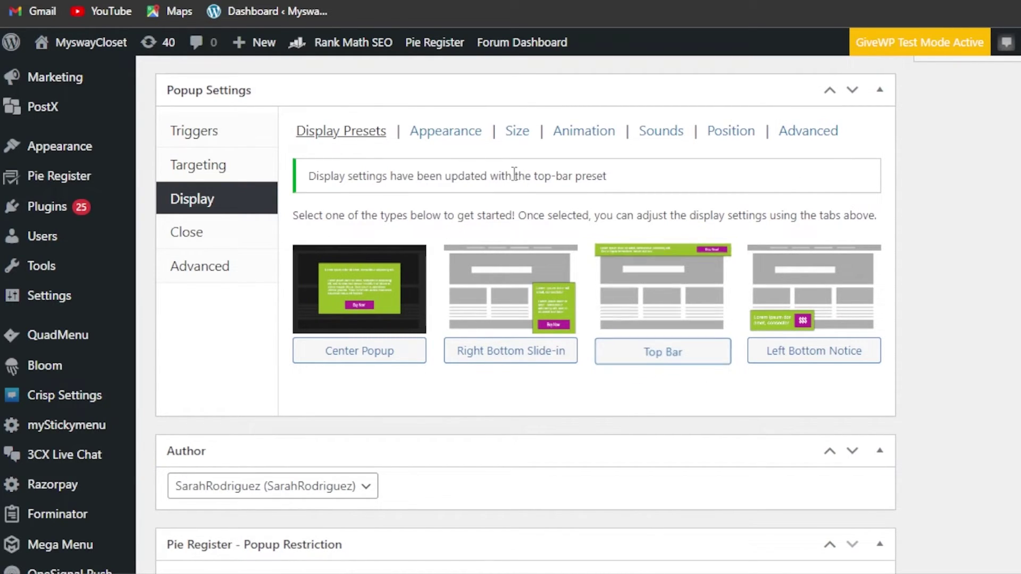
click(661, 140)
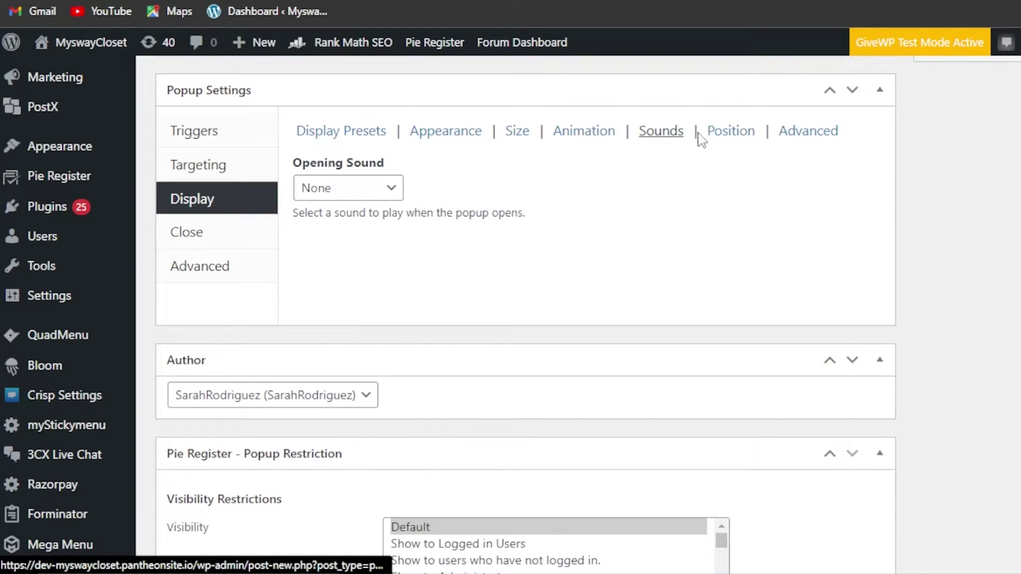
click(724, 140)
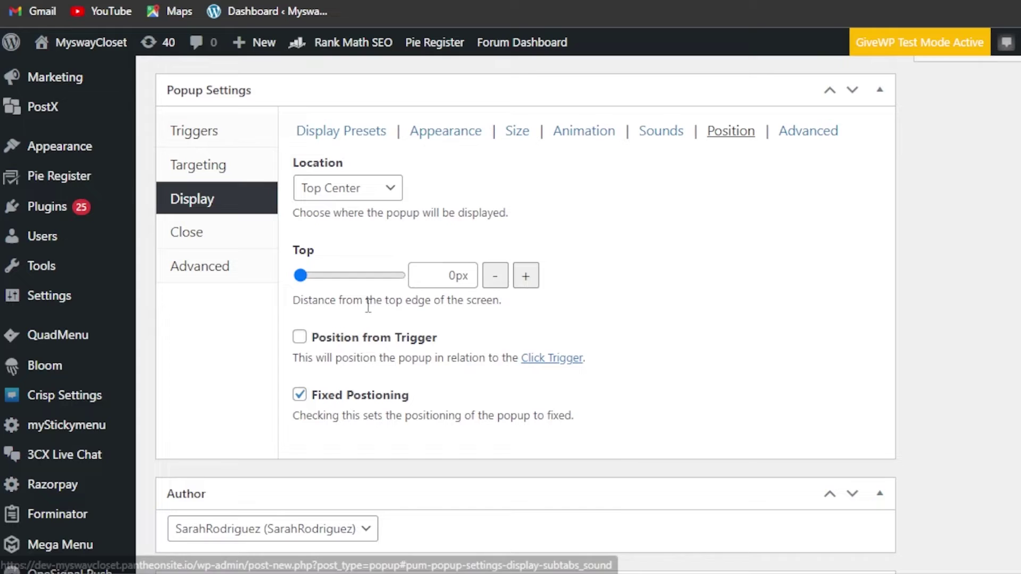
click(796, 134)
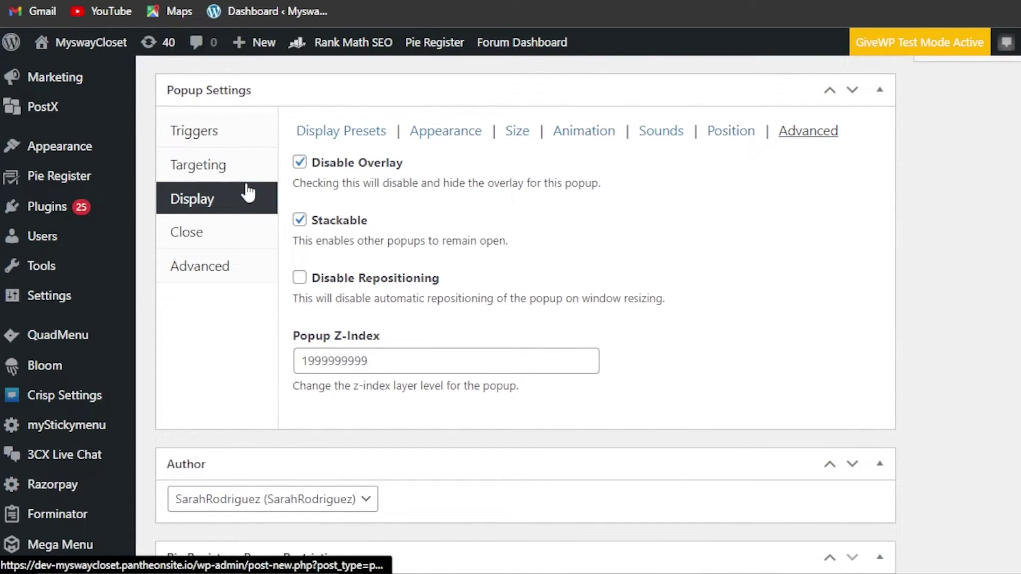
- Set the Close Button Delay to 10ms, then check the Advanced settings
click(237, 234)
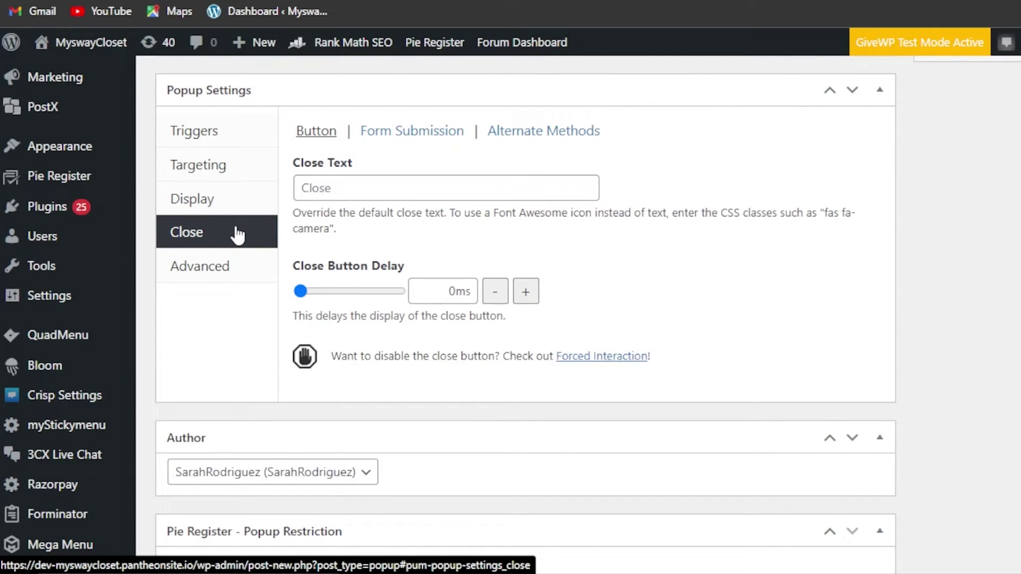
click(437, 294)
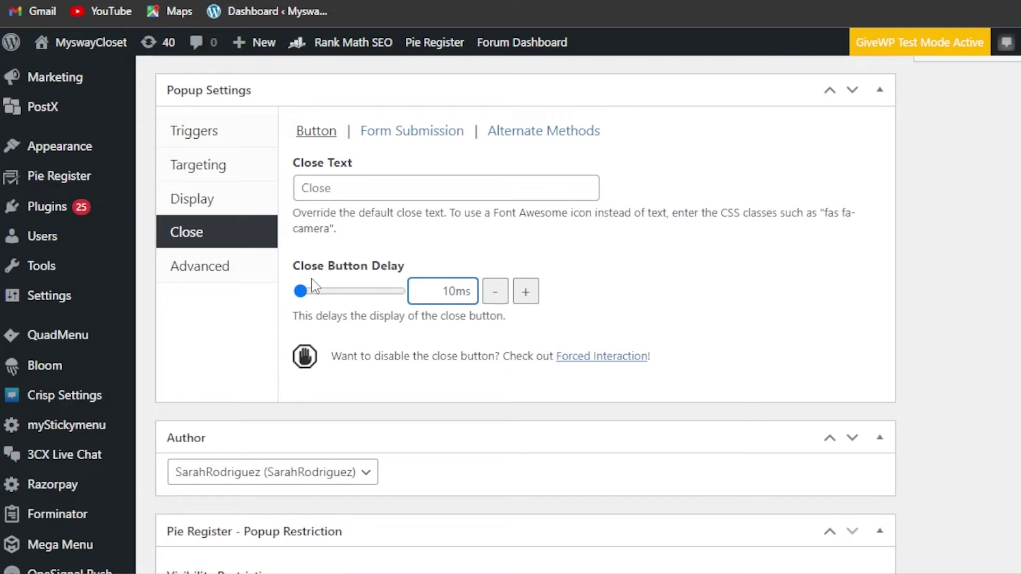
click(208, 286)
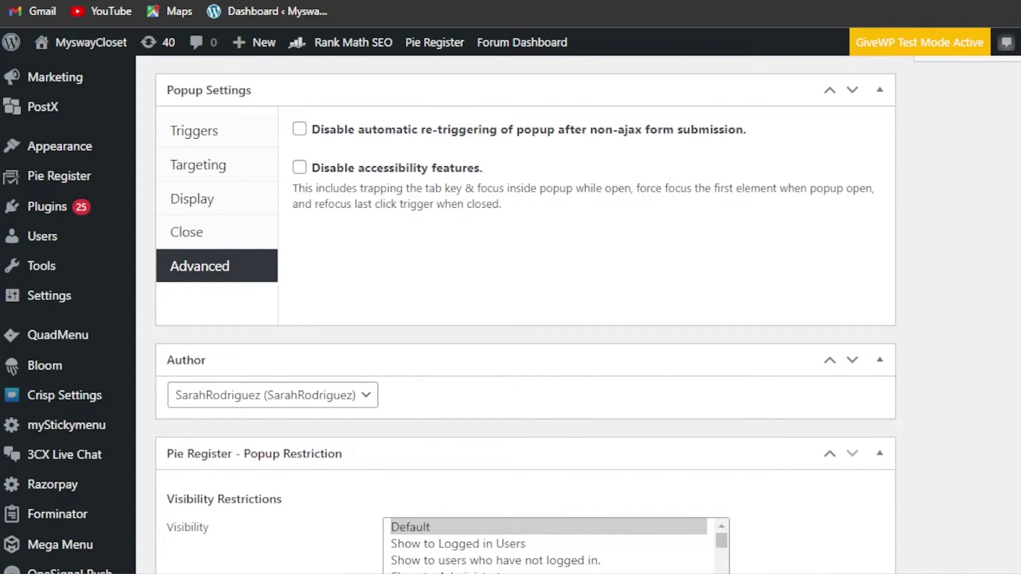
scroll(526, 298, down, 5)
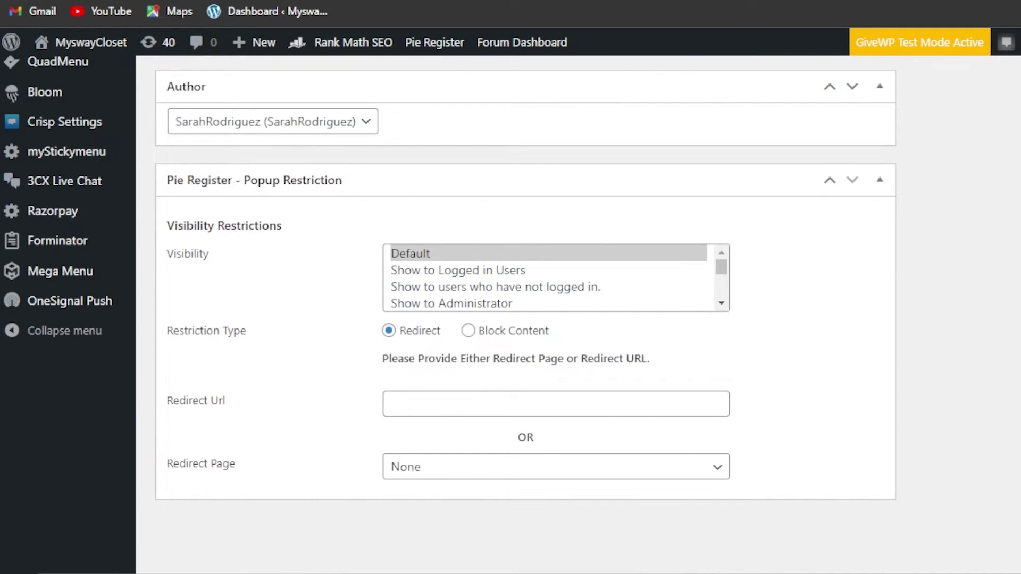
scroll(525, 309, up, 10)
scroll(526, 308, up, 4)
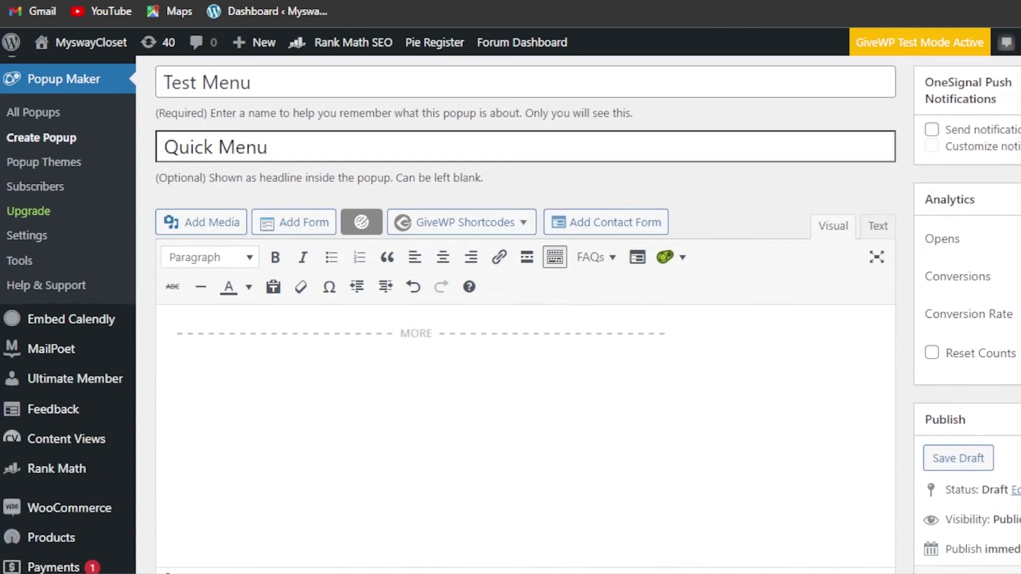
scroll(526, 309, down, 2)
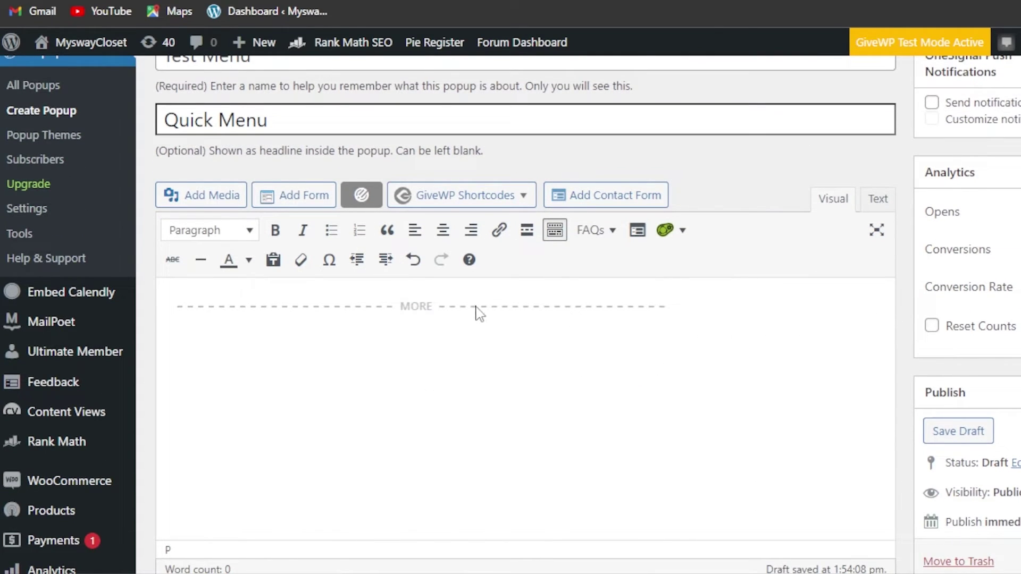
scroll(526, 309, up, 4)
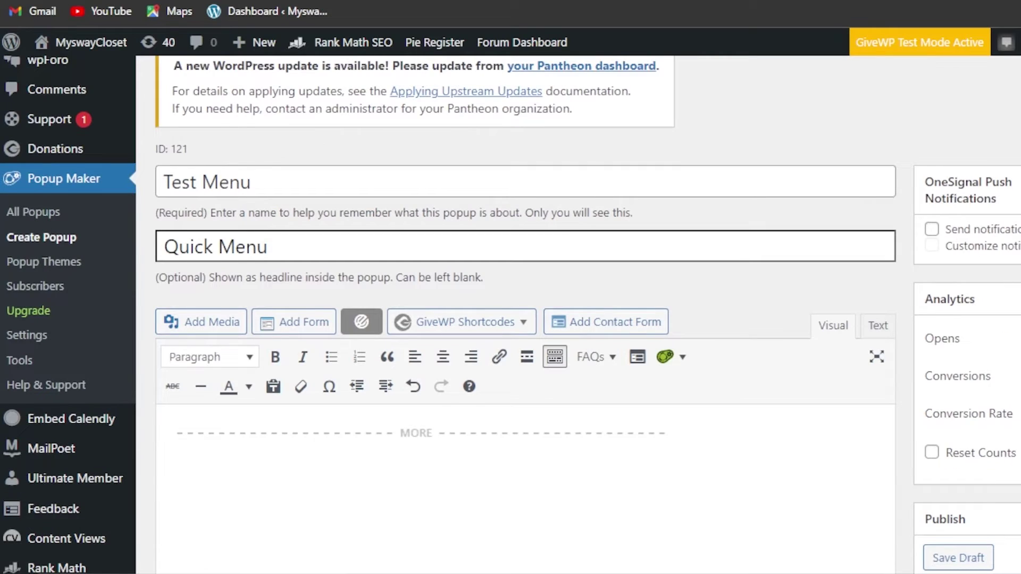
scroll(525, 309, down, 5)
scroll(526, 309, down, 1)
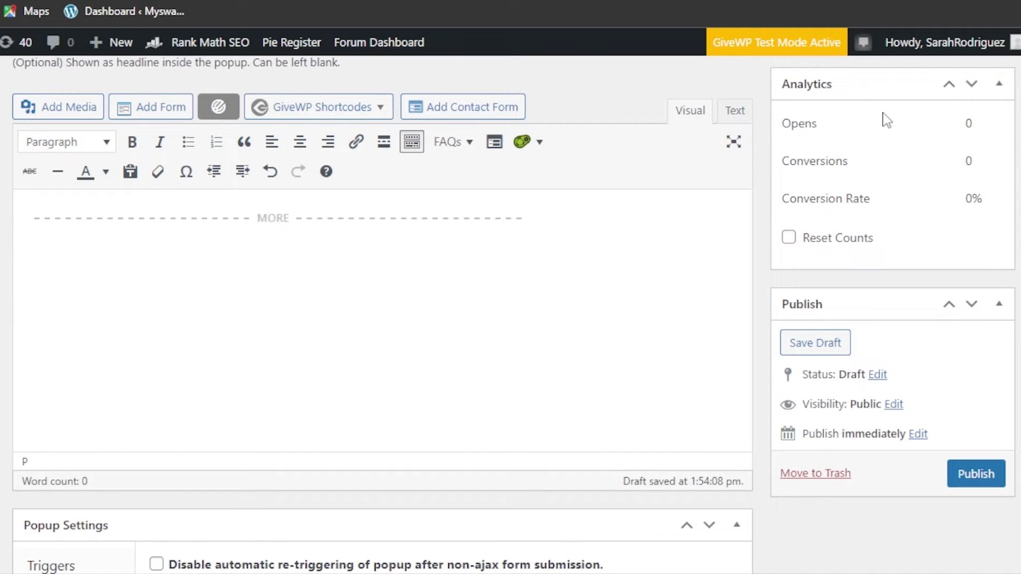
key(ctrl+a)
scroll(887, 120, down, 8)
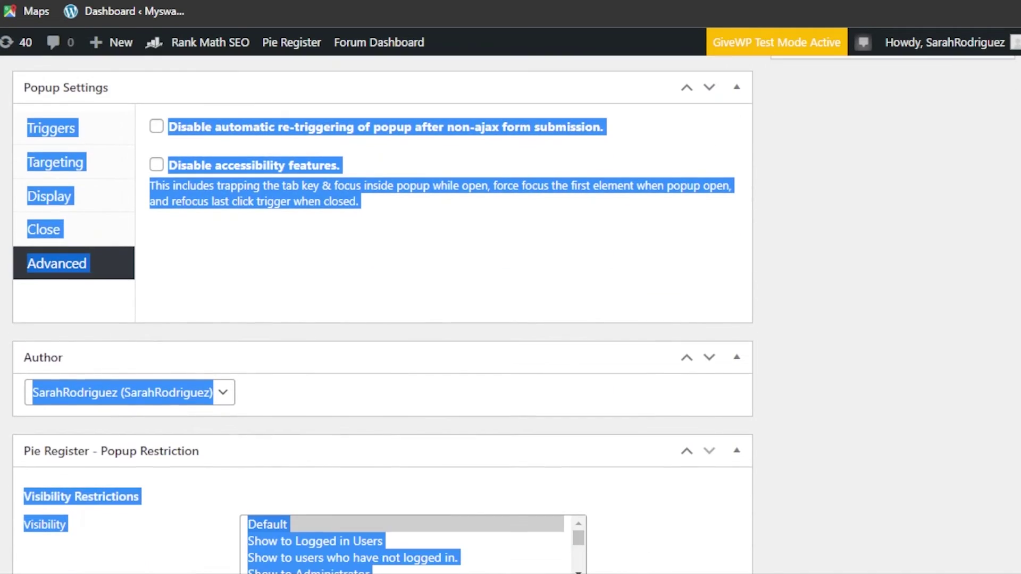
click(1005, 338)
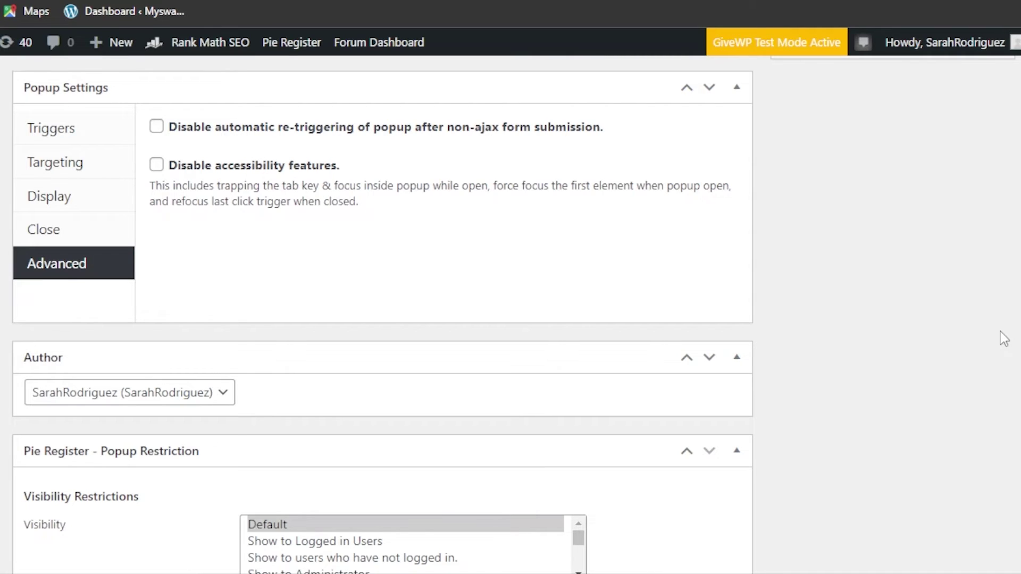
scroll(1005, 425, down, 2)
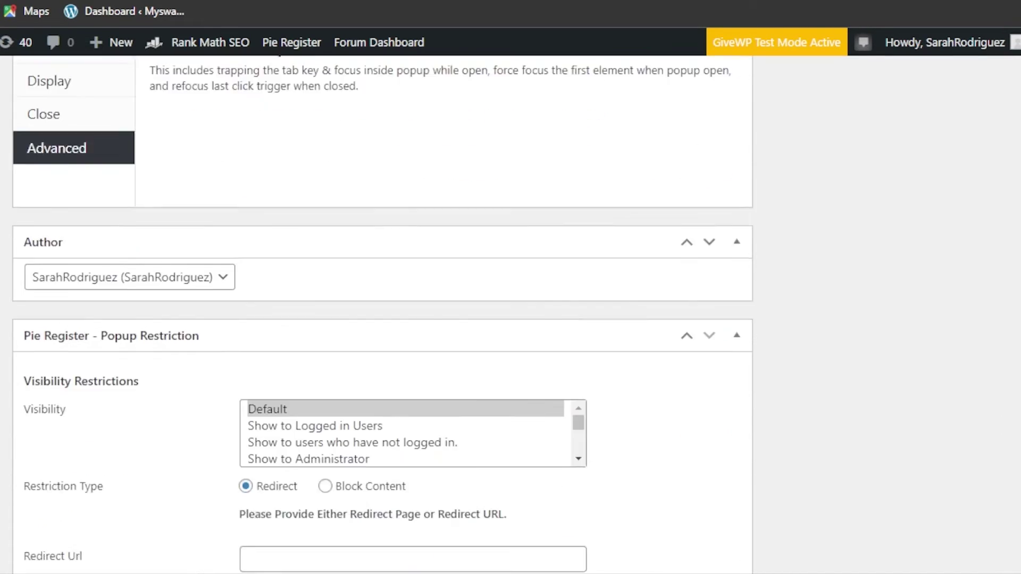
scroll(1005, 426, up, 12)
scroll(514, 314, up, 4)
scroll(514, 314, down, 4)
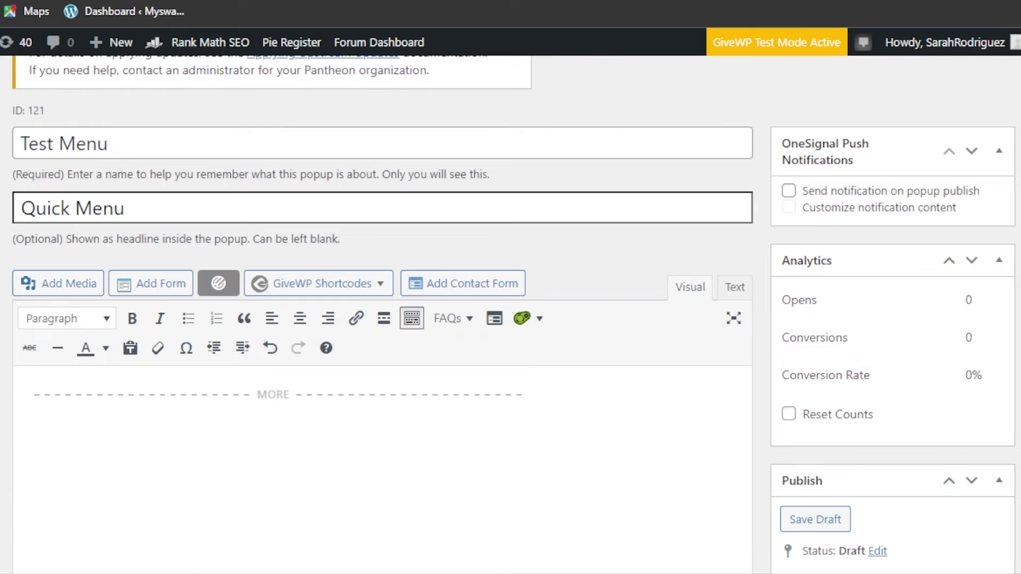
scroll(129, 245, up, 5)
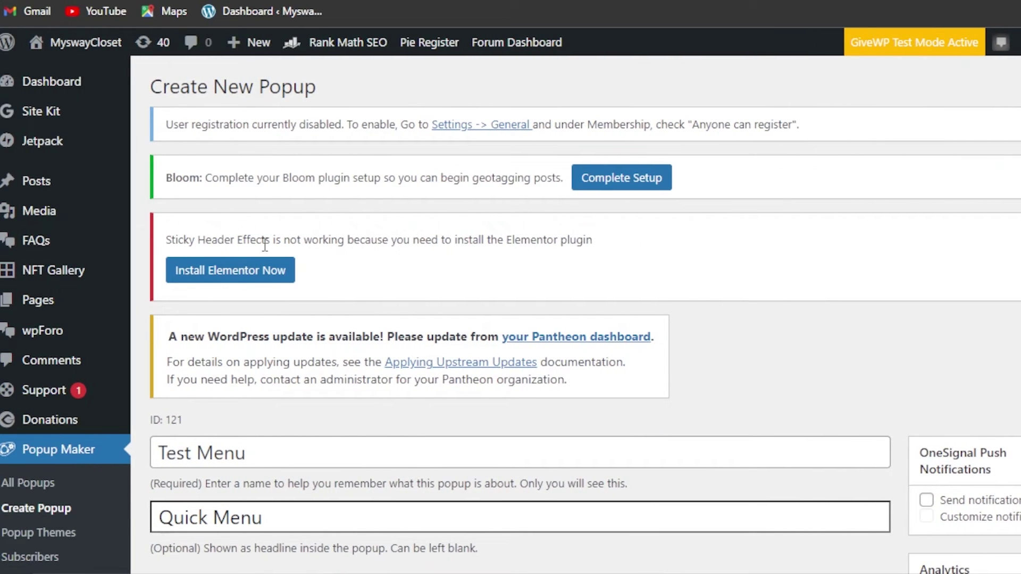
scroll(834, 162, down, 6)
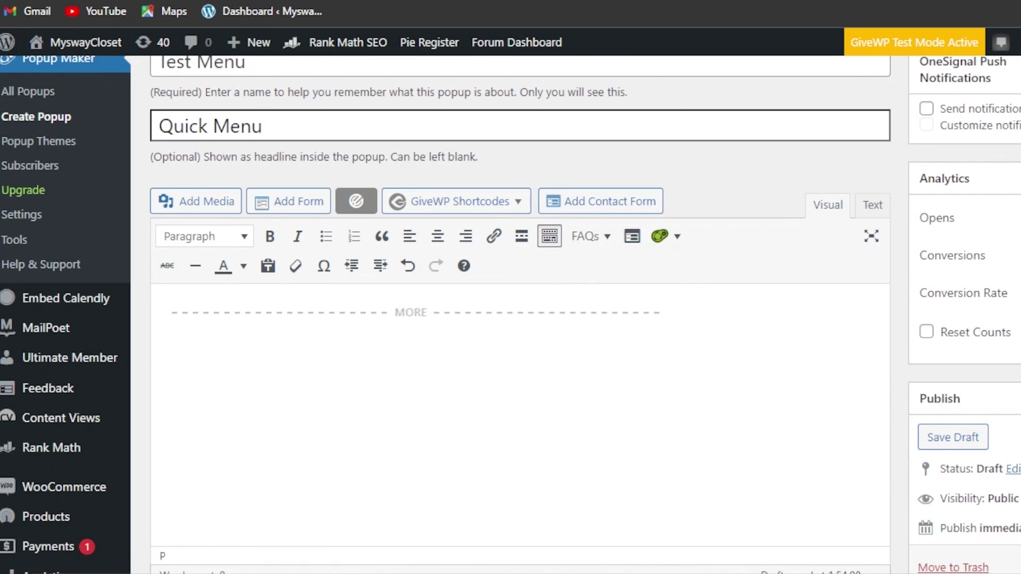
scroll(520, 314, down, 10)
scroll(520, 313, up, 10)
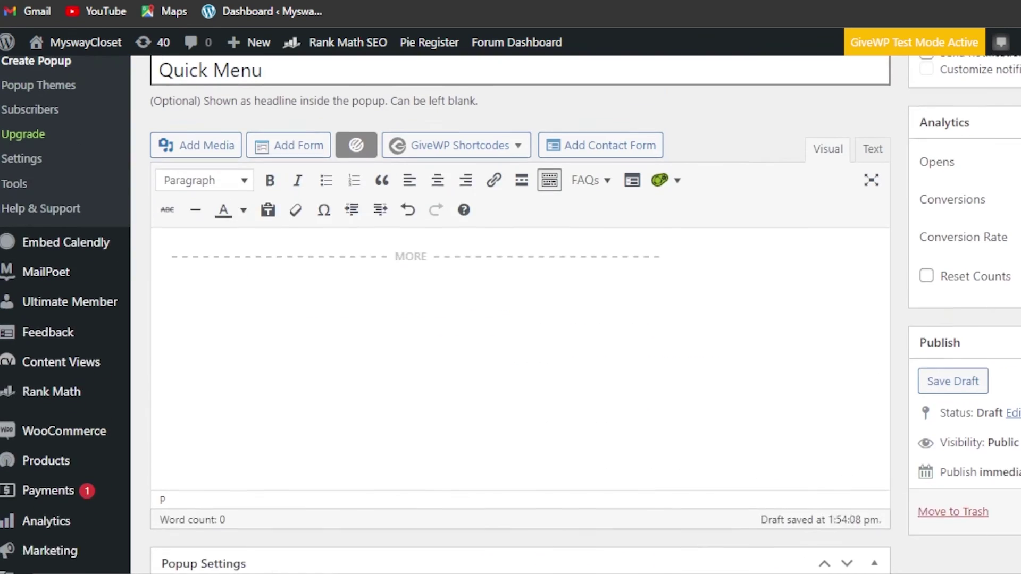
scroll(520, 313, down, 1)
scroll(520, 314, up, 5)
scroll(521, 314, down, 5)
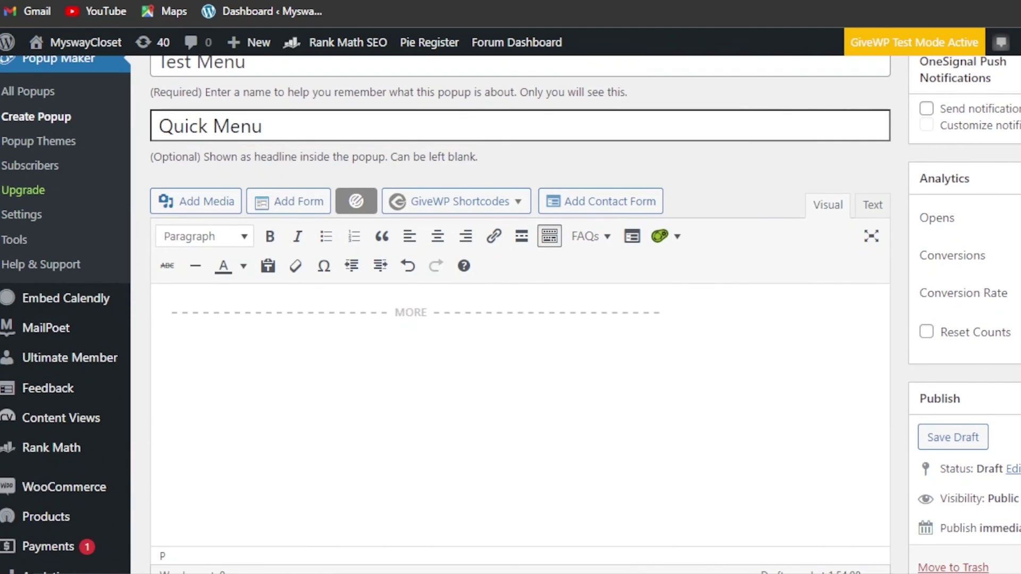
scroll(521, 314, up, 1)
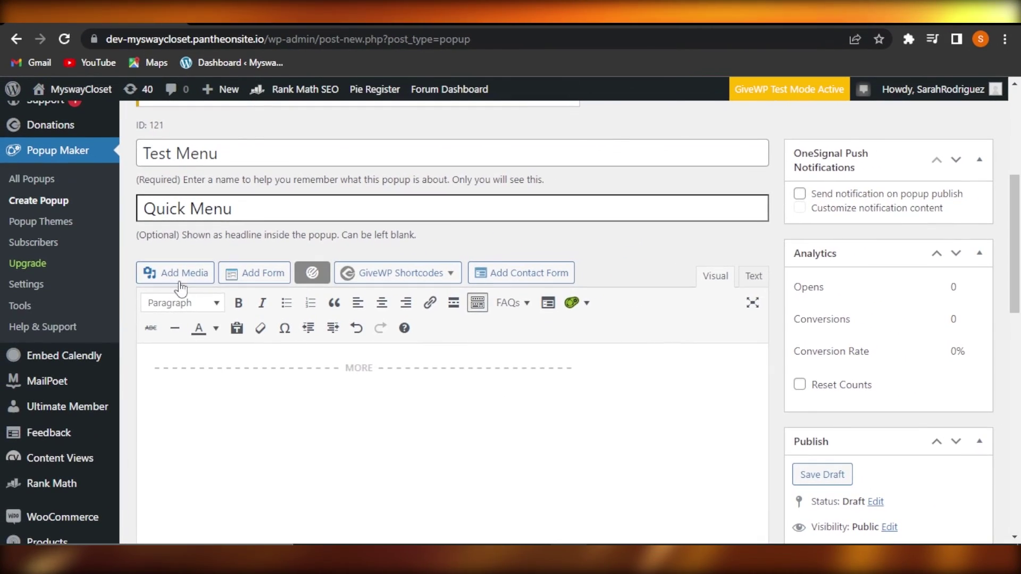